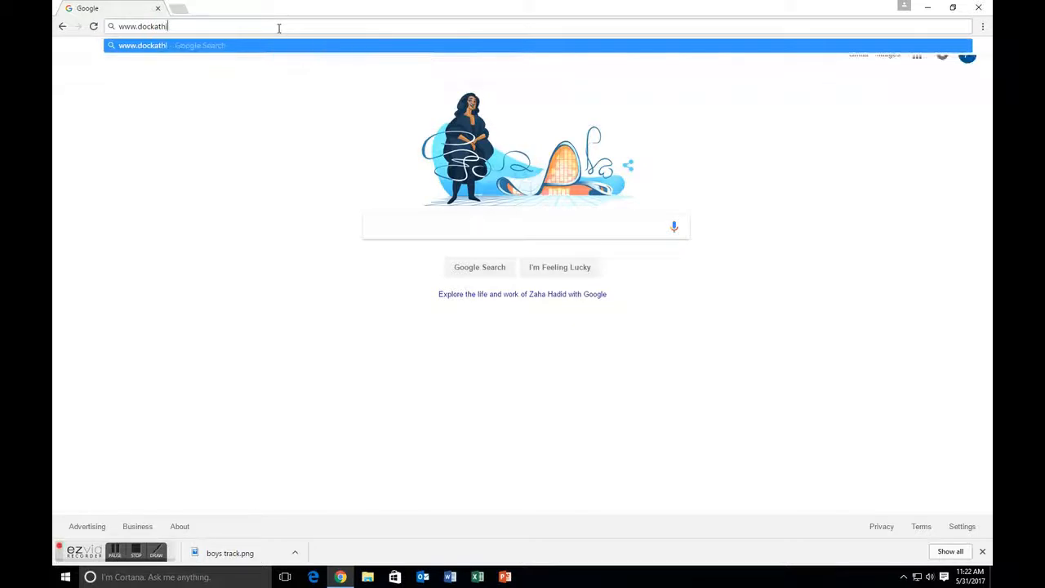
pyautogui.write('s.org')
pyautogui.press('Return')
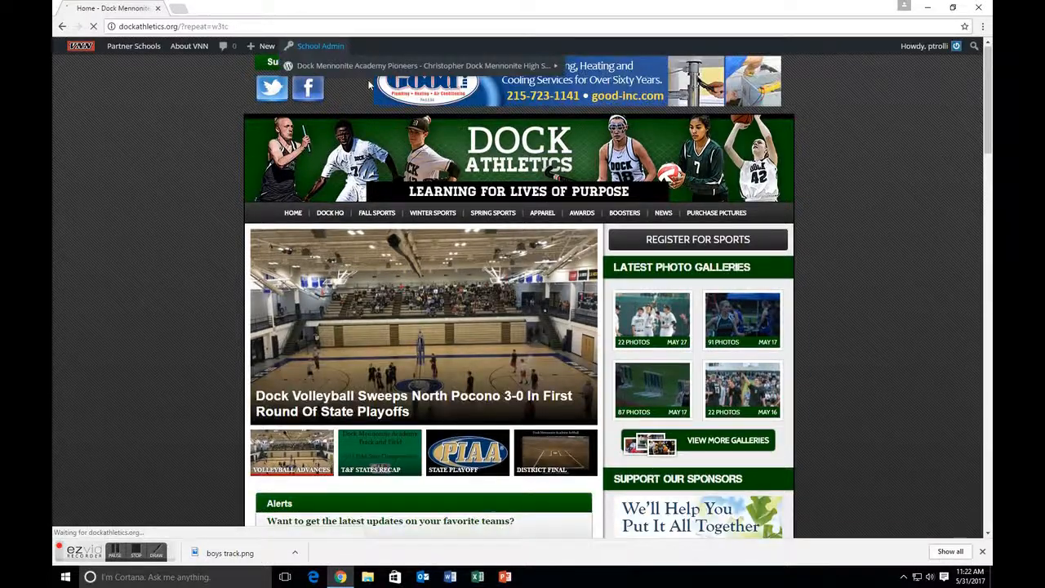
pyautogui.scroll(-3, 202, 216)
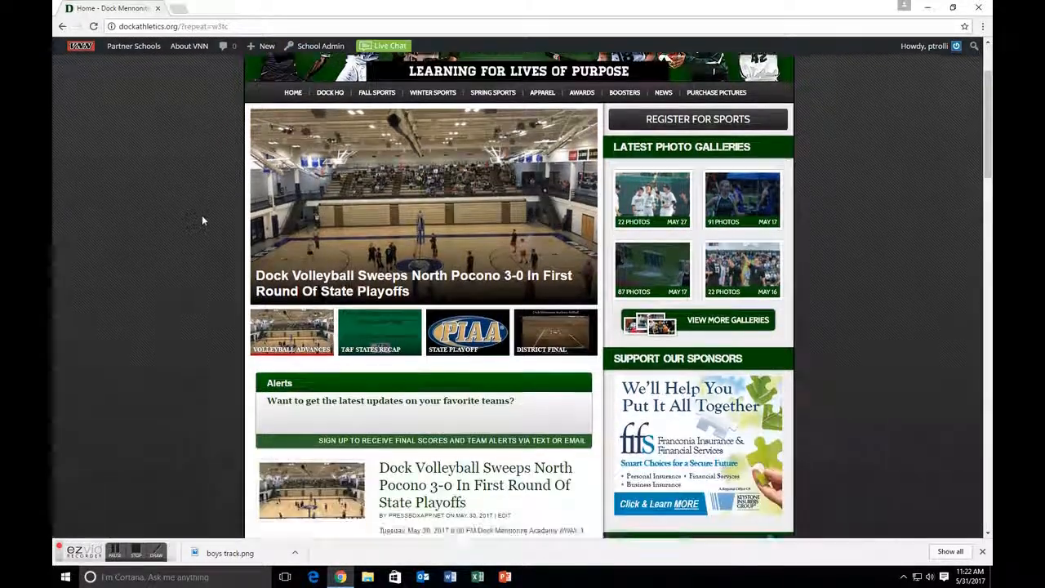
pyautogui.scroll(3, 208, 209)
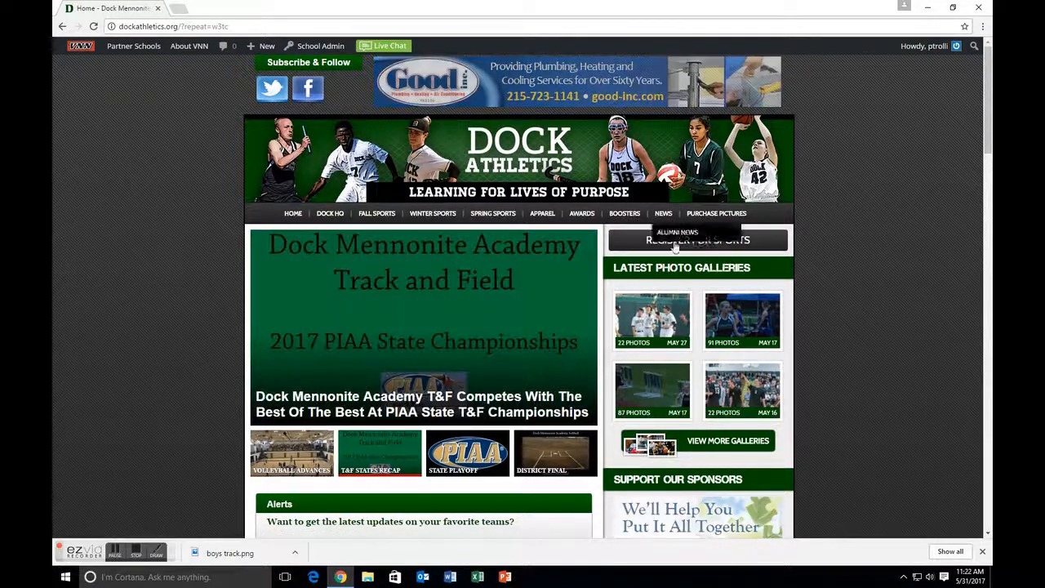
pyautogui.click(670, 245)
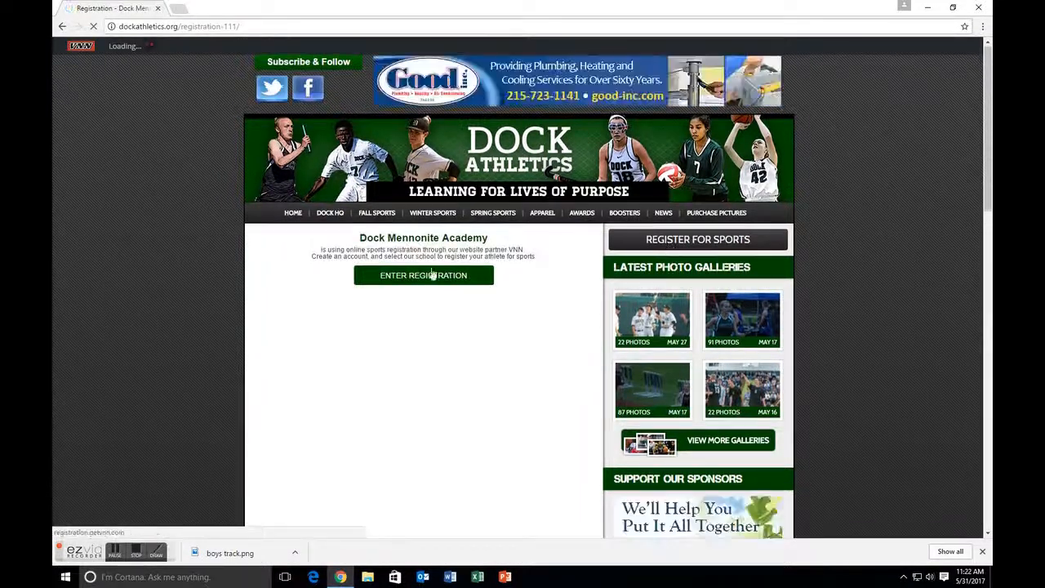
pyautogui.click(422, 276)
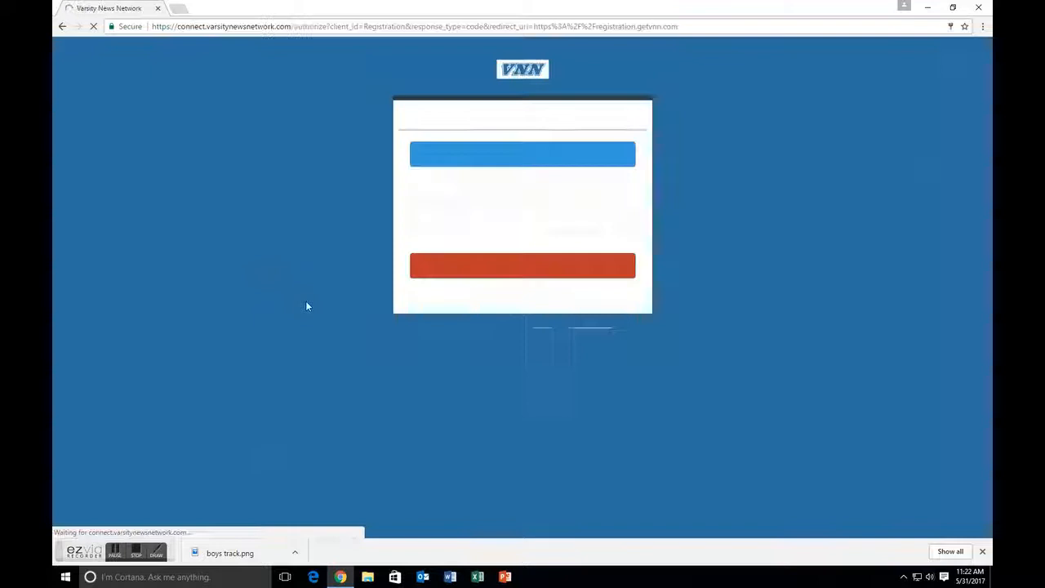
# Sign in to the parent account using the saved e-mail and the account password
pyautogui.moveTo(505, 190); pyautogui.dragTo(388, 190)
pyautogui.write('palc')
pyautogui.click(453, 209)
pyautogui.moveTo(457, 224); pyautogui.dragTo(384, 225)
pyautogui.write('•••••••••••')
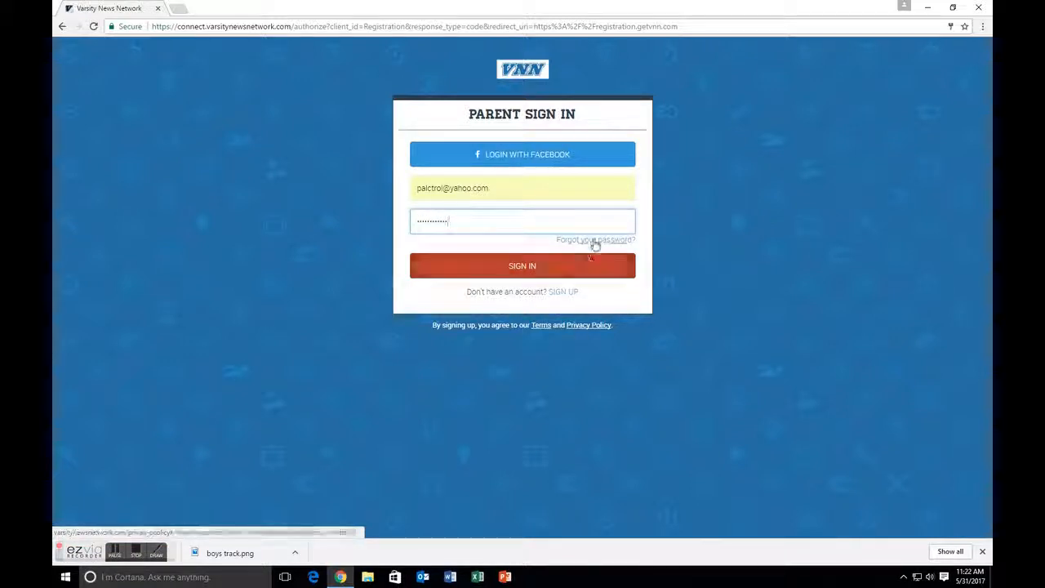
pyautogui.click(546, 278)
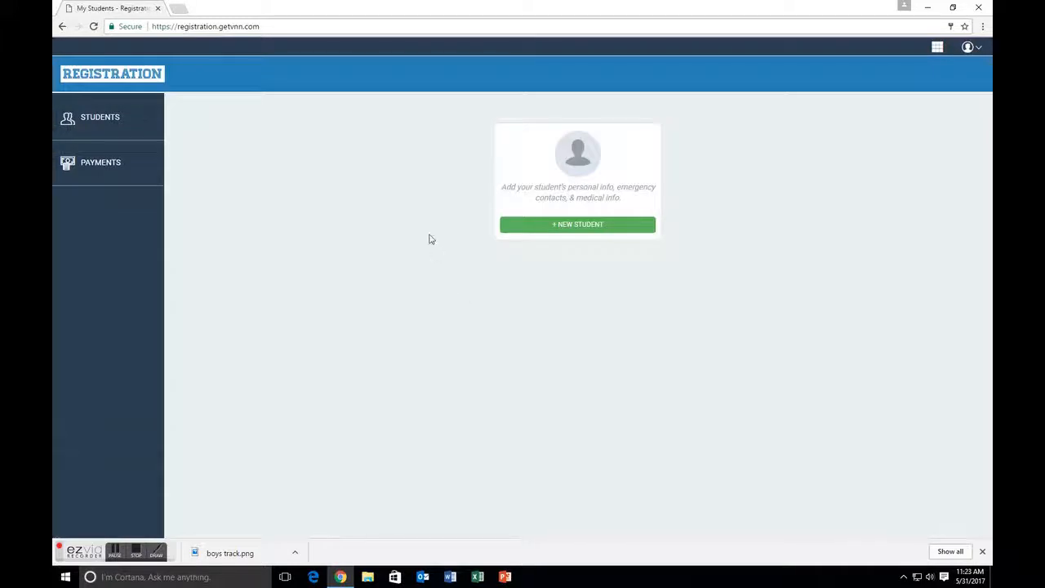
# Start a new student with state Pennsylvania and school Dock Mennonite Academy
pyautogui.click(541, 233)
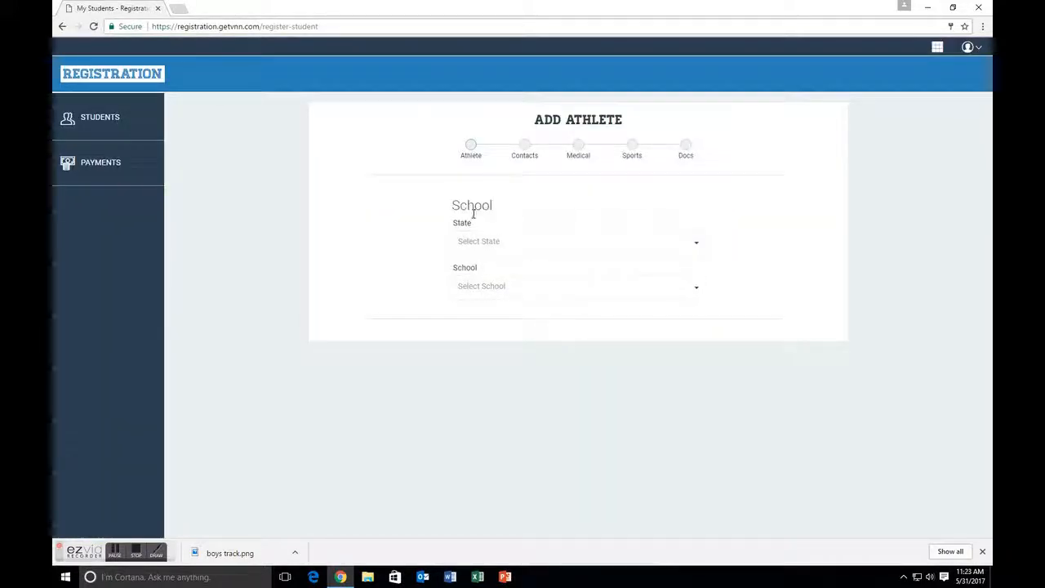
pyautogui.click(653, 247)
pyautogui.scroll(-6, 565, 312)
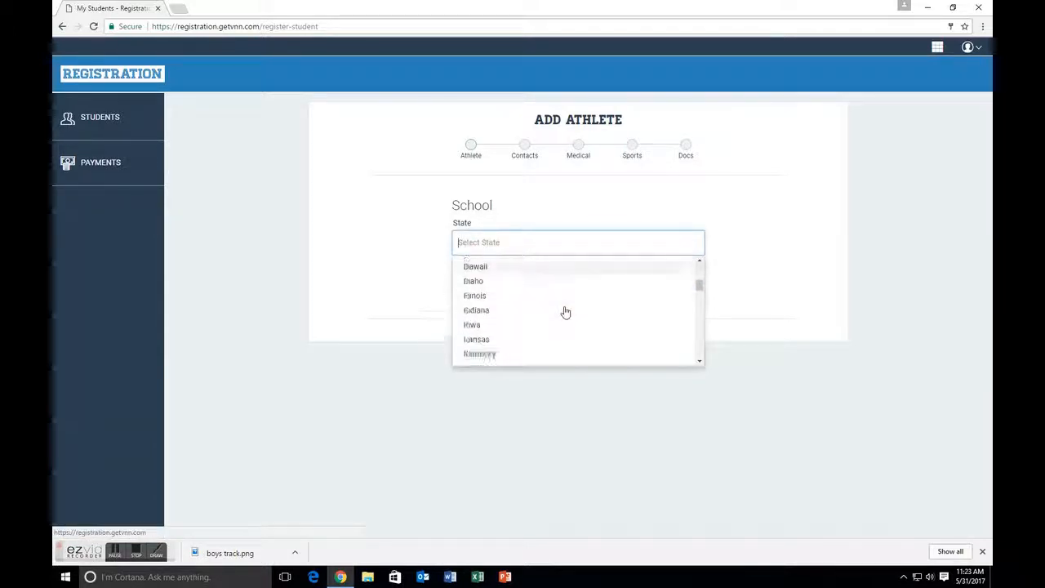
pyautogui.click(485, 314)
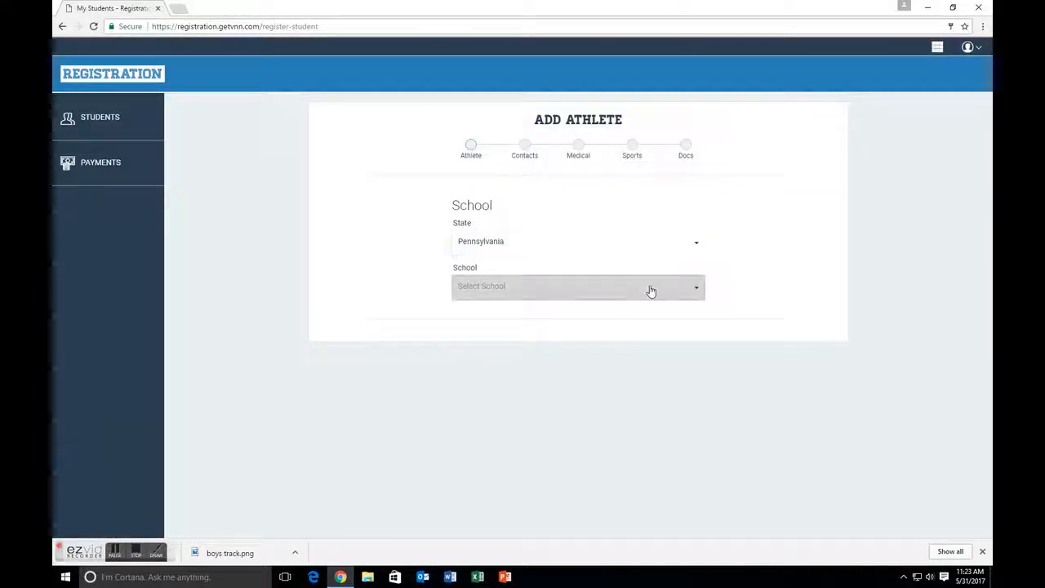
pyautogui.click(651, 292)
pyautogui.scroll(-3, 619, 330)
pyautogui.scroll(-2, 618, 330)
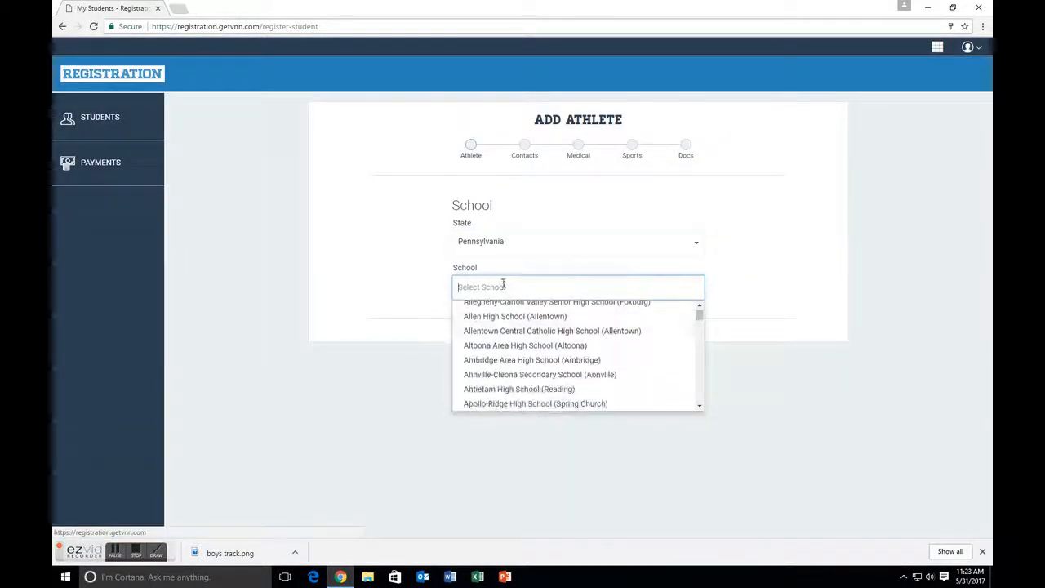
pyautogui.write('Dock')
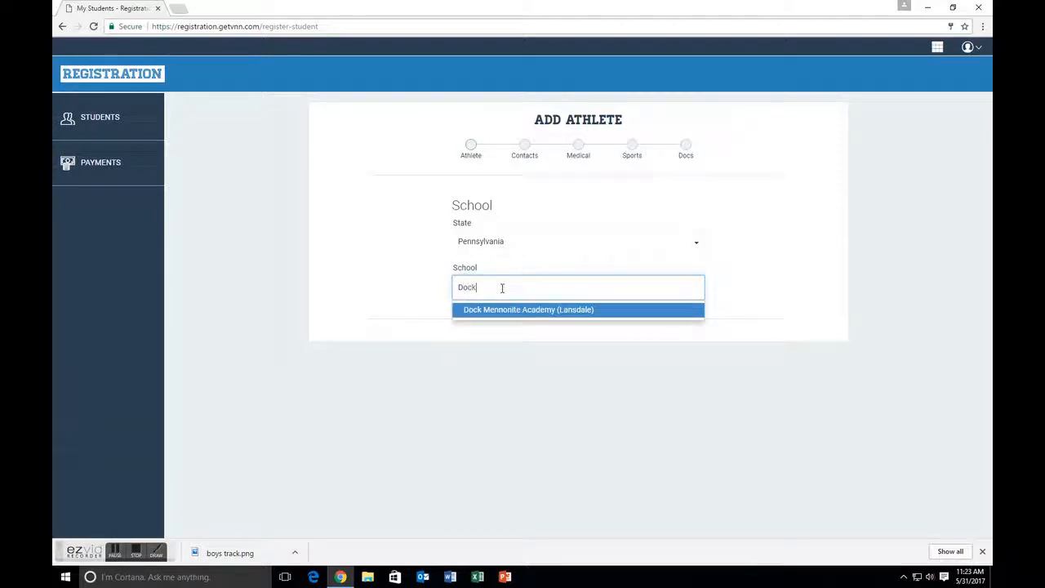
pyautogui.click(511, 309)
pyautogui.scroll(-2, 697, 355)
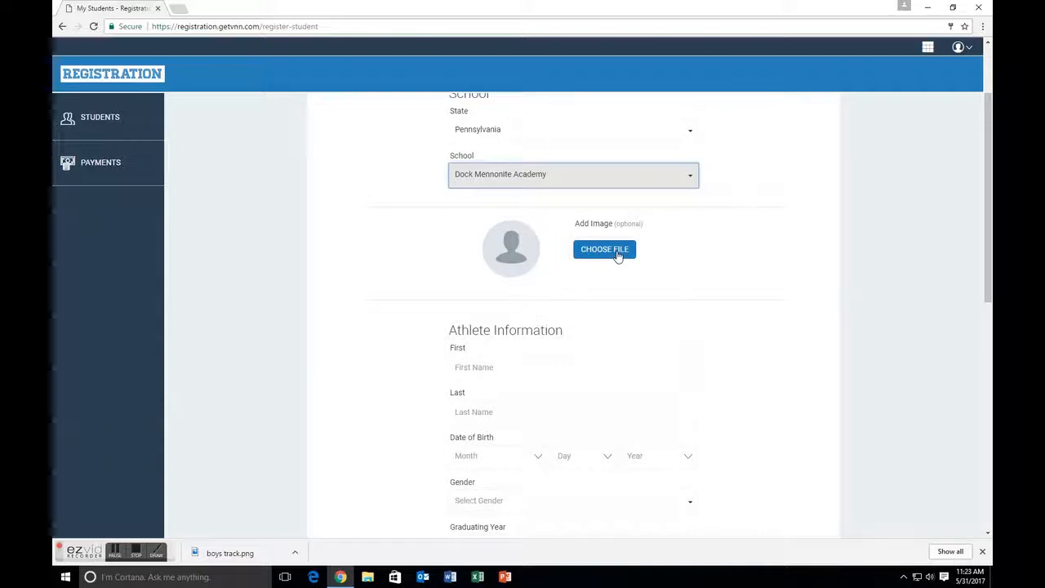
# Browse Pictures for an athlete photo, then close the picker without choosing one
pyautogui.click(618, 256)
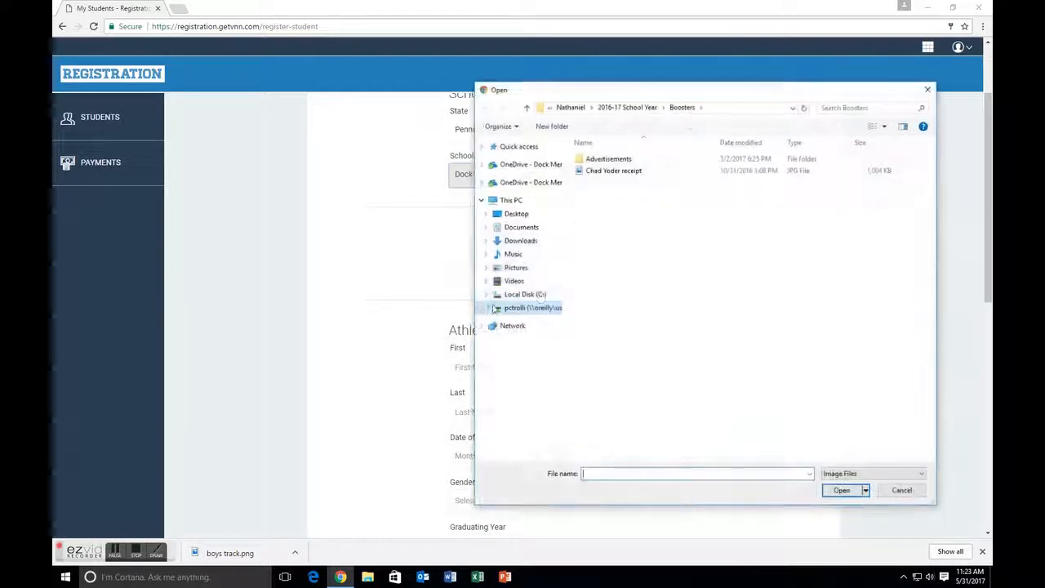
pyautogui.click(523, 268)
pyautogui.scroll(-5, 755, 280)
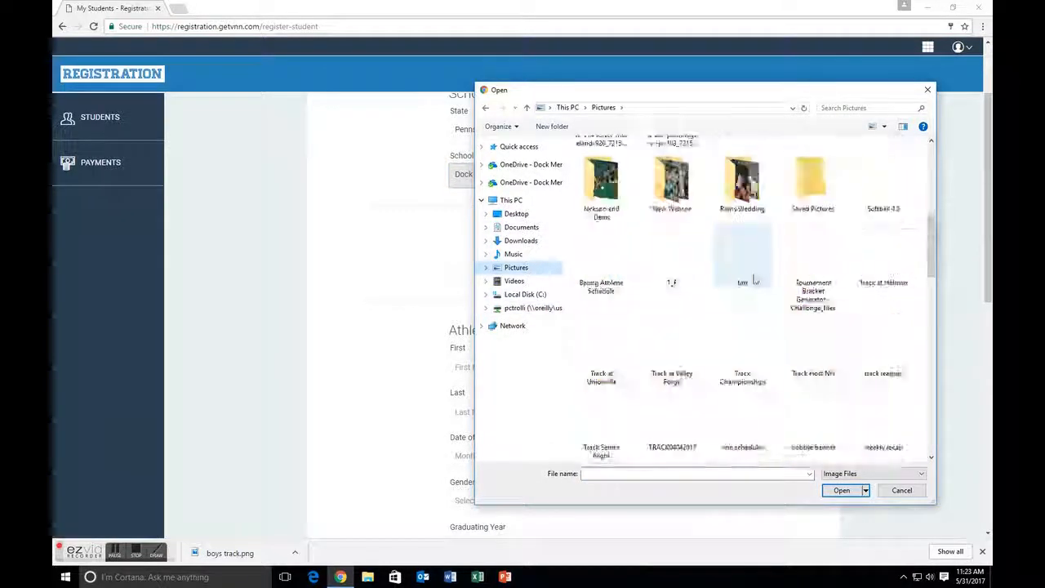
pyautogui.scroll(-5, 754, 281)
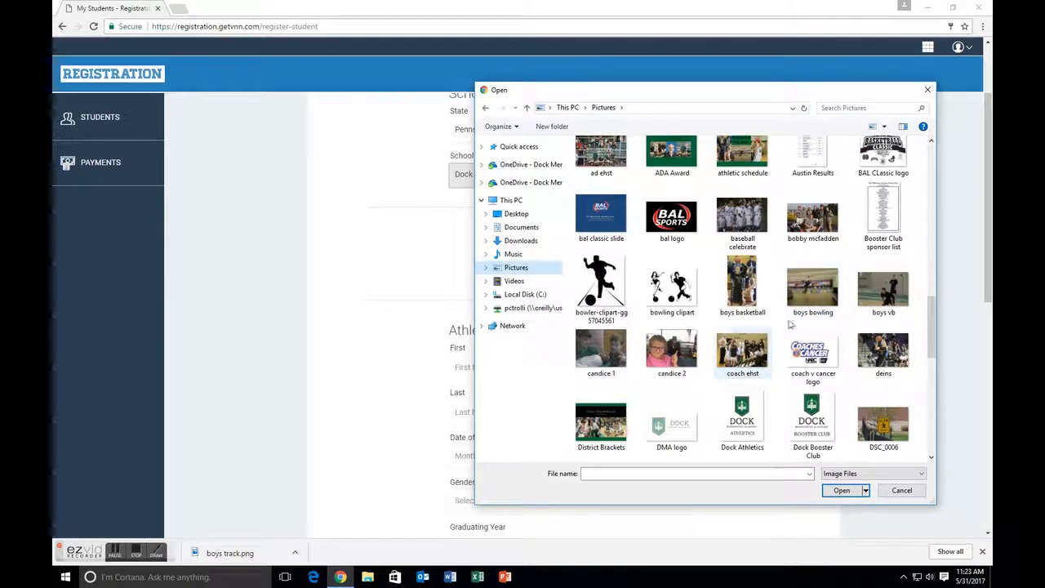
pyautogui.click(927, 89)
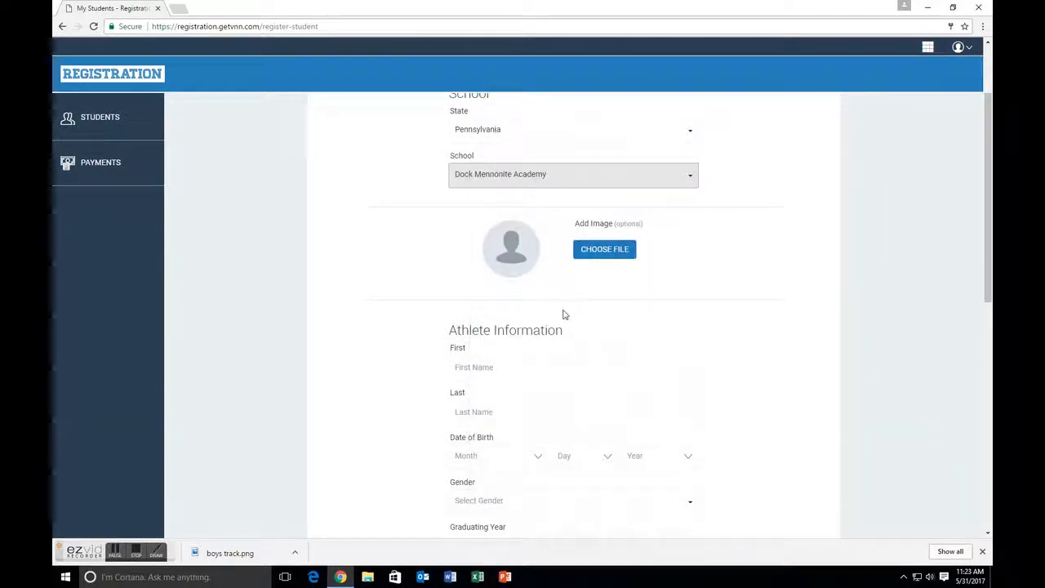
pyautogui.scroll(-1, 563, 315)
# Enter the athlete's first and last name
pyautogui.click(496, 311)
pyautogui.press('Tab')
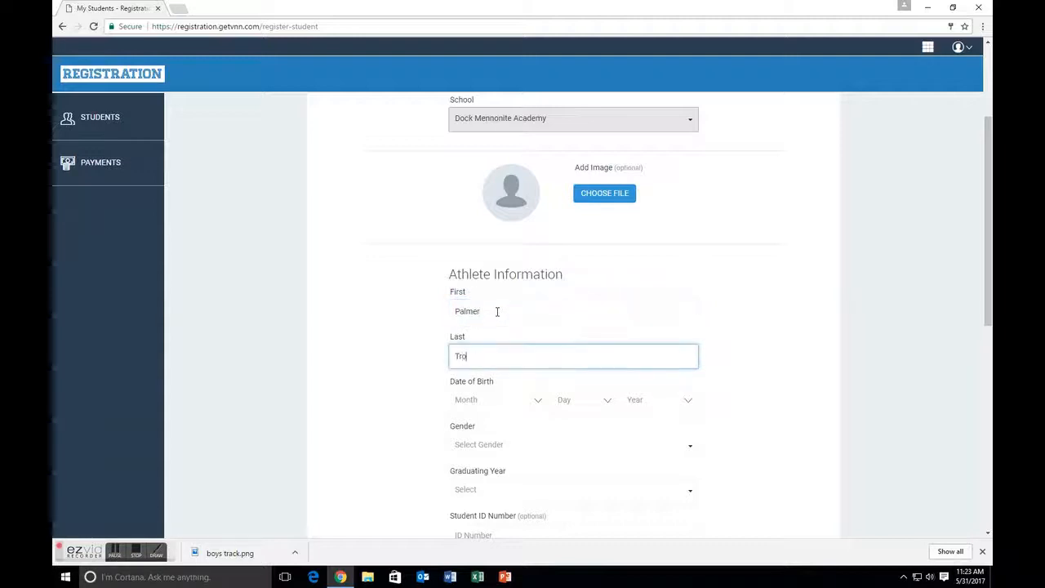
# Set the athlete's birth date to May 28, 1992
pyautogui.click(507, 402)
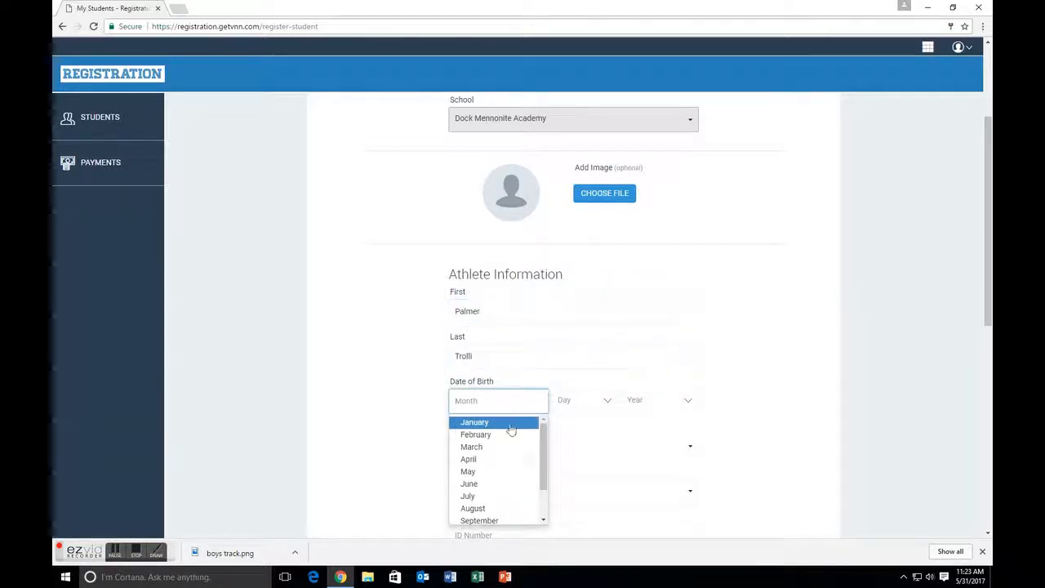
pyautogui.click(495, 474)
pyautogui.click(589, 401)
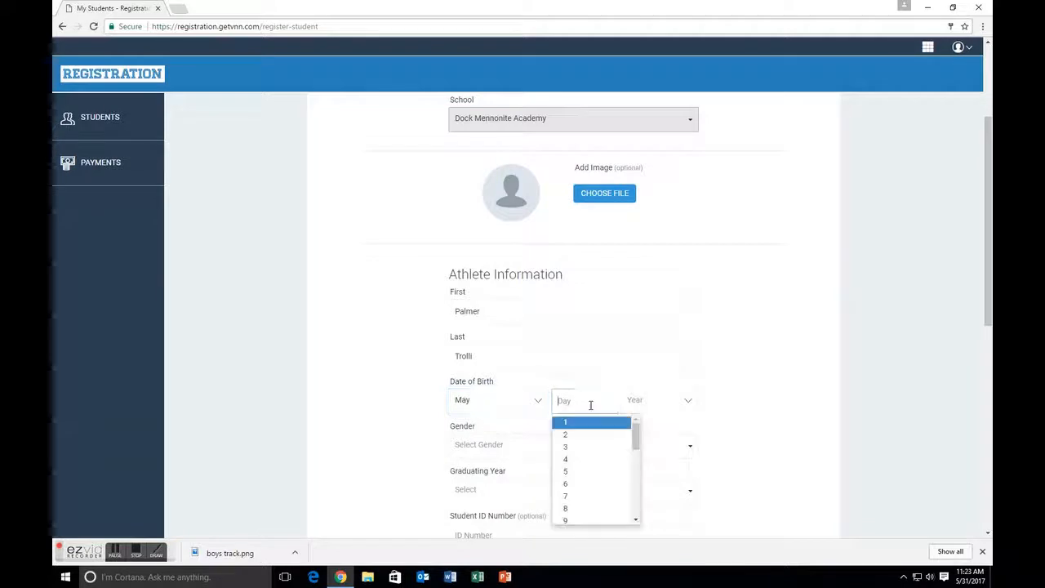
pyautogui.scroll(-3, 588, 462)
pyautogui.scroll(-1, 594, 467)
pyautogui.click(587, 472)
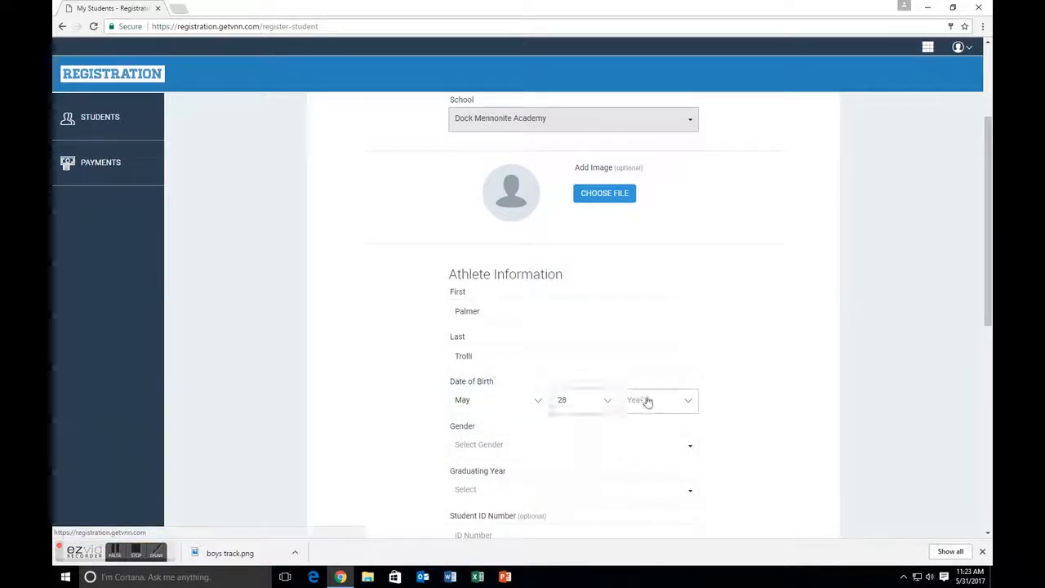
pyautogui.click(655, 400)
pyautogui.scroll(-2, 653, 472)
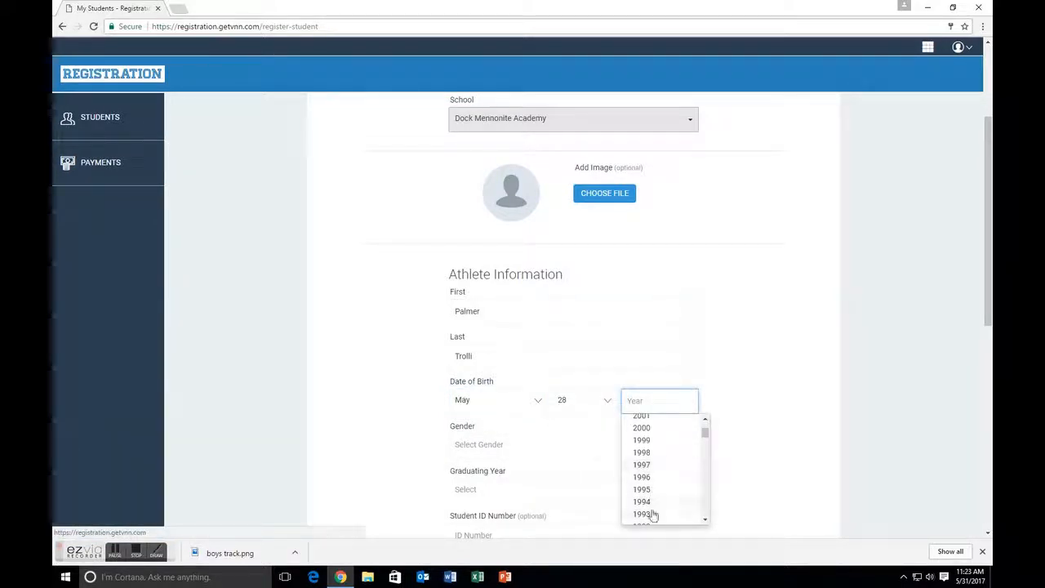
pyautogui.click(643, 470)
# Set the gender to Male and the graduating year to 2020
pyautogui.click(574, 447)
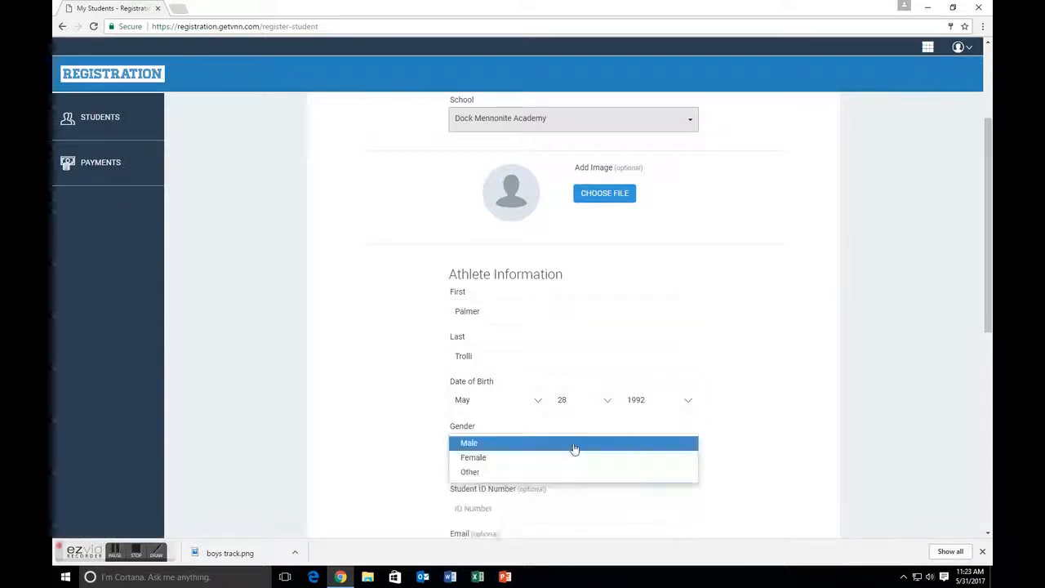
pyautogui.click(483, 449)
pyautogui.scroll(-1, 425, 458)
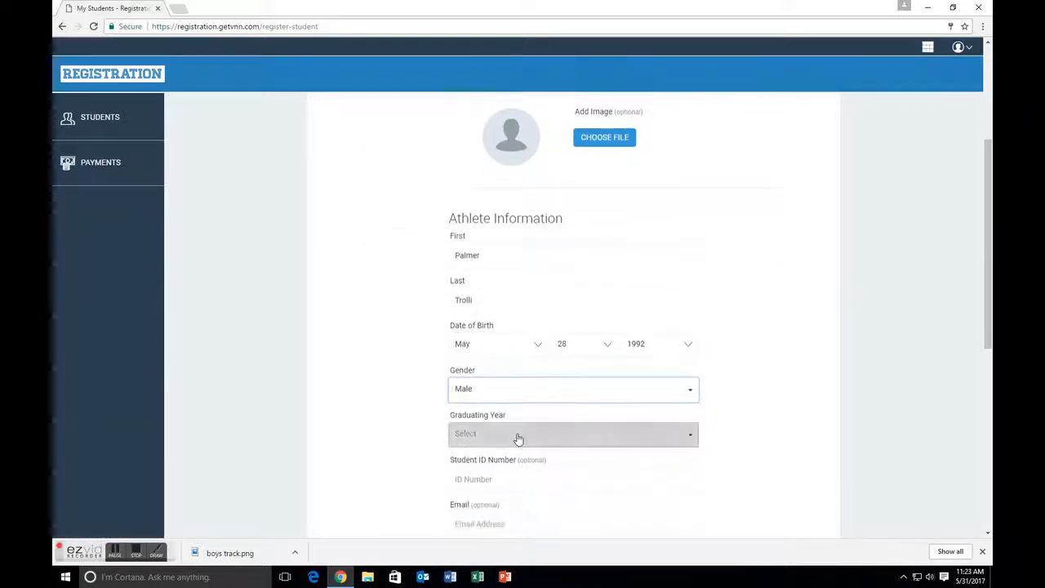
pyautogui.click(519, 439)
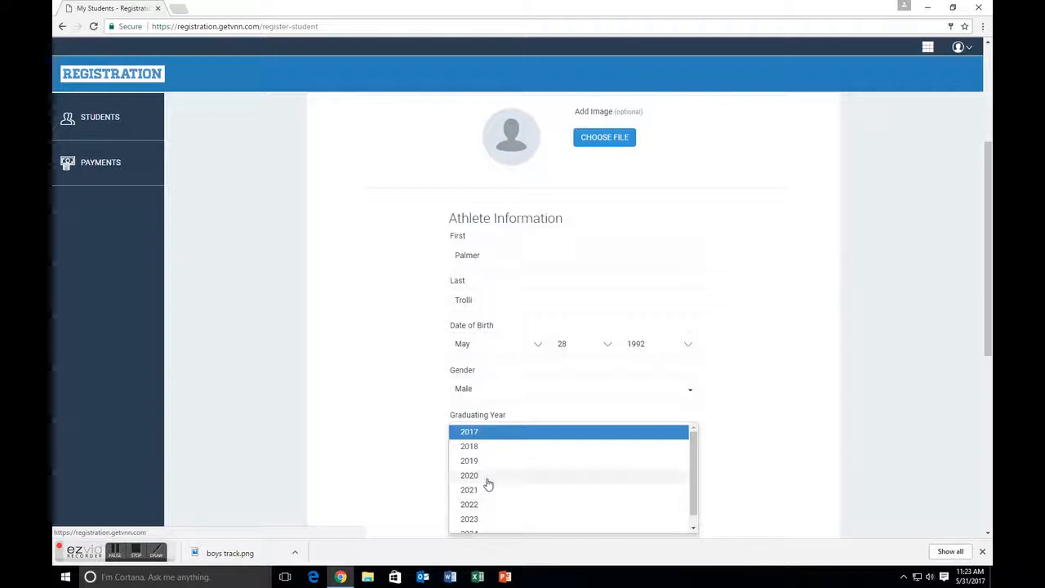
pyautogui.click(487, 477)
pyautogui.scroll(-1, 467, 422)
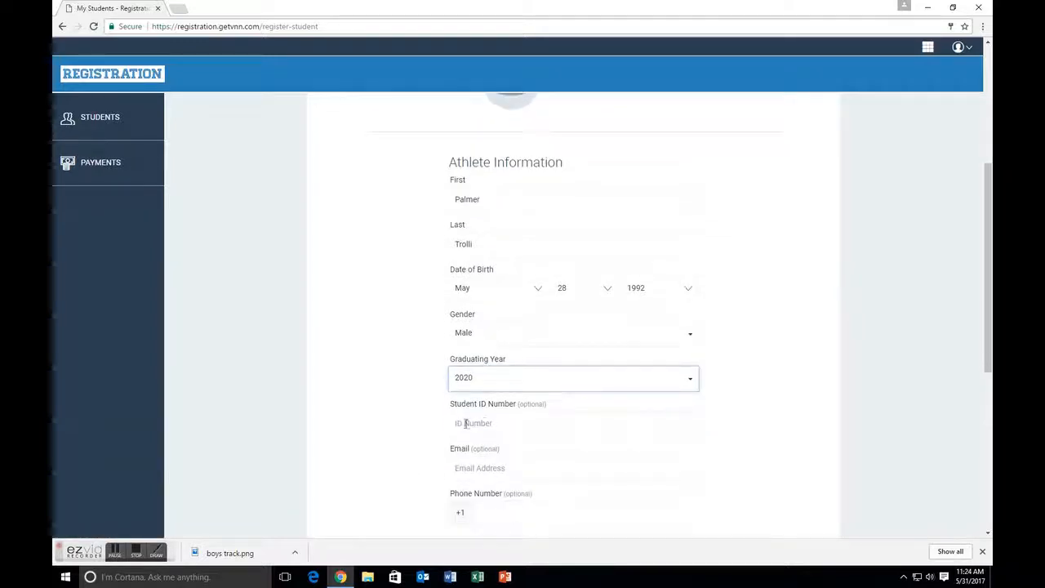
# Enter the athlete's e-mail address and phone number
pyautogui.click(506, 468)
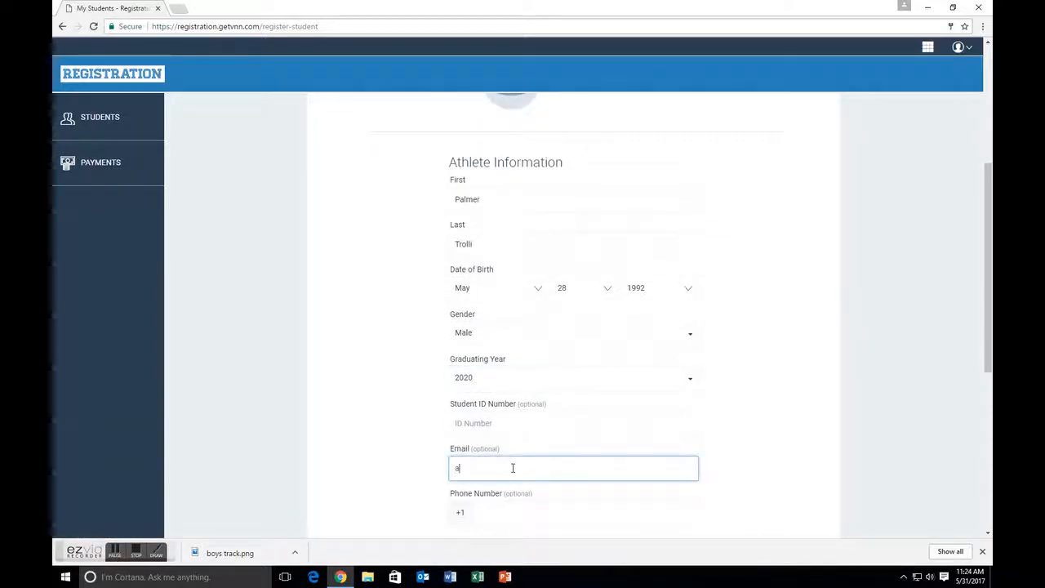
pyautogui.click(531, 512)
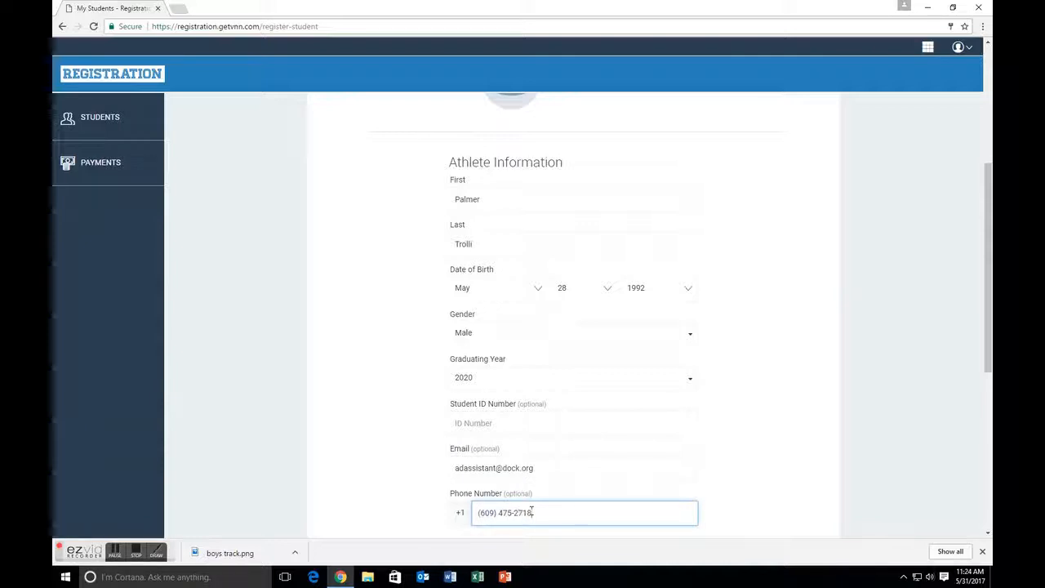
pyautogui.scroll(-3, 599, 465)
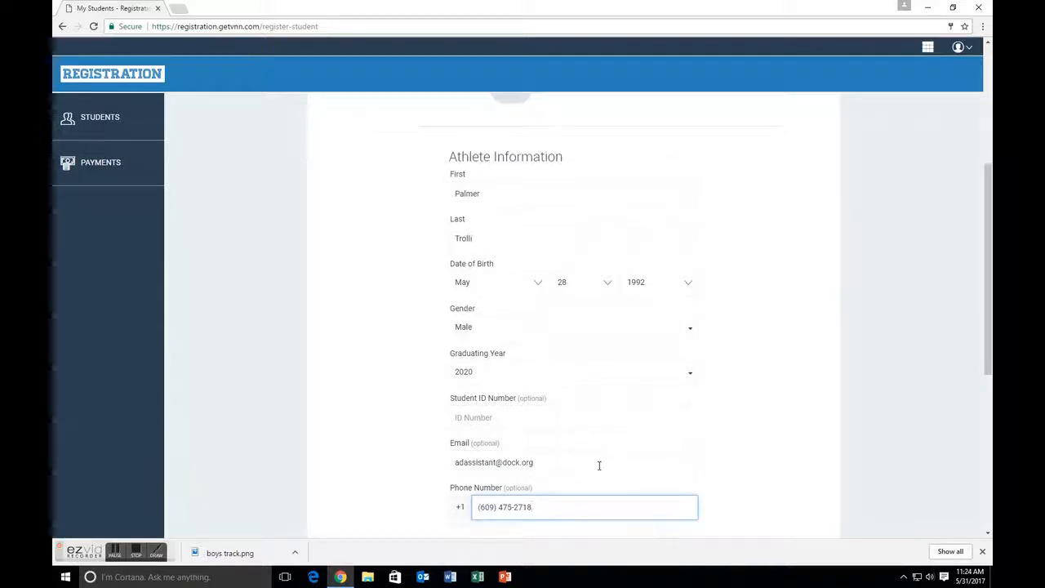
# Fill in the street address, city and zip code, then clear the zip to re-enter it
pyautogui.click(494, 387)
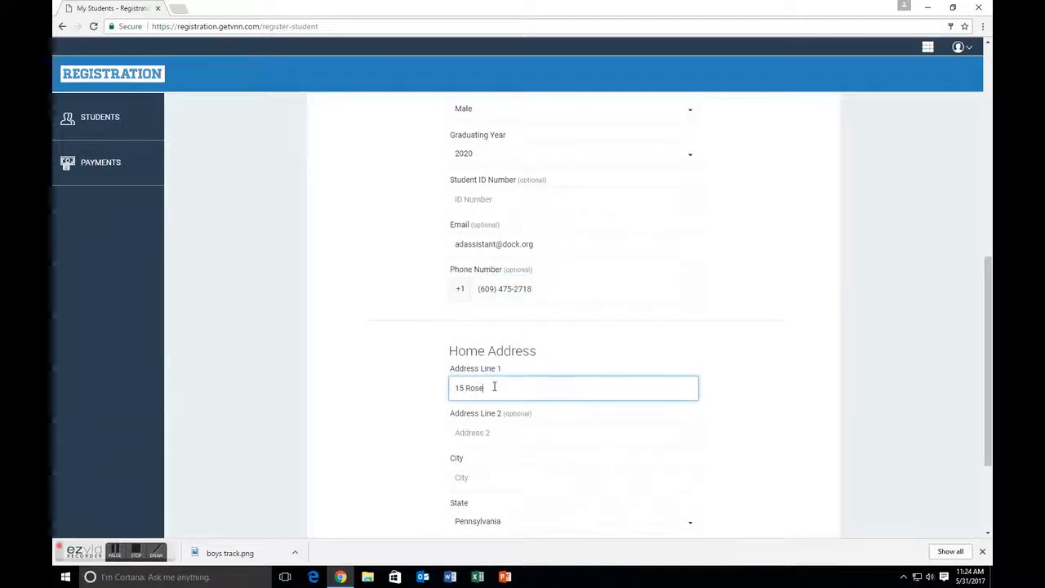
pyautogui.press('Tab')
pyautogui.press('Tab')
pyautogui.write('Levittown')
pyautogui.press('Tab')
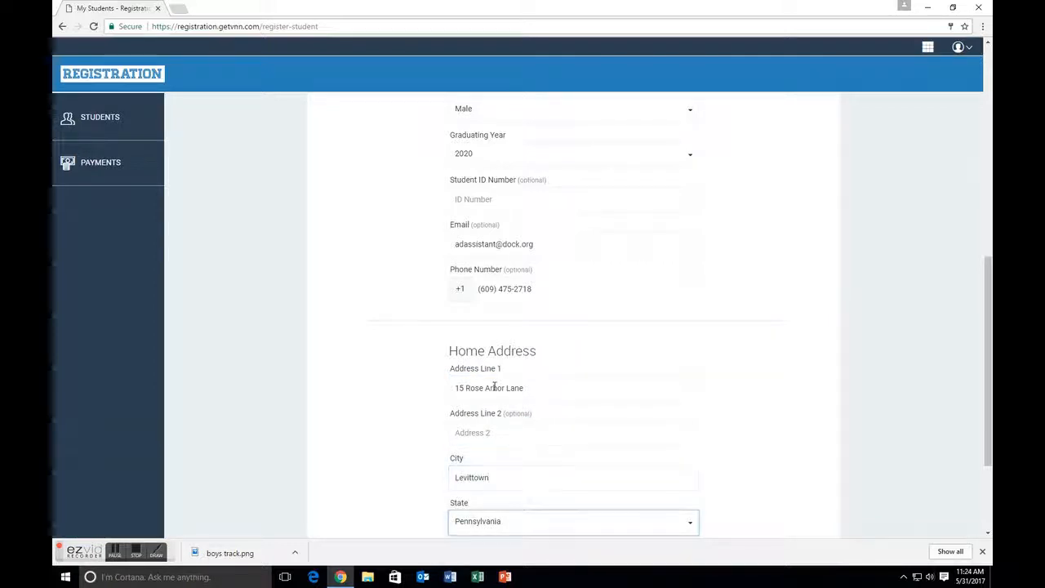
pyautogui.scroll(-2, 493, 389)
pyautogui.press('Tab')
pyautogui.write('190')
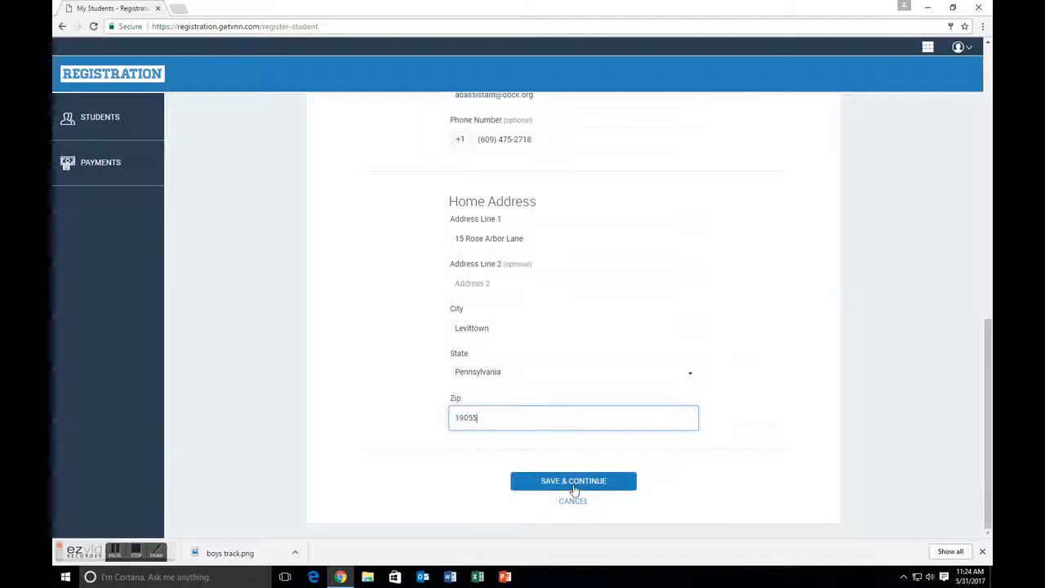
pyautogui.press('BackSpace')
pyautogui.press('BackSpace')
pyautogui.press('BackSpace')
pyautogui.press('BackSpace')
pyautogui.press('BackSpace')
# Finish the zip, save the athlete, and add a Mother contact with her first and last name
pyautogui.write('190')
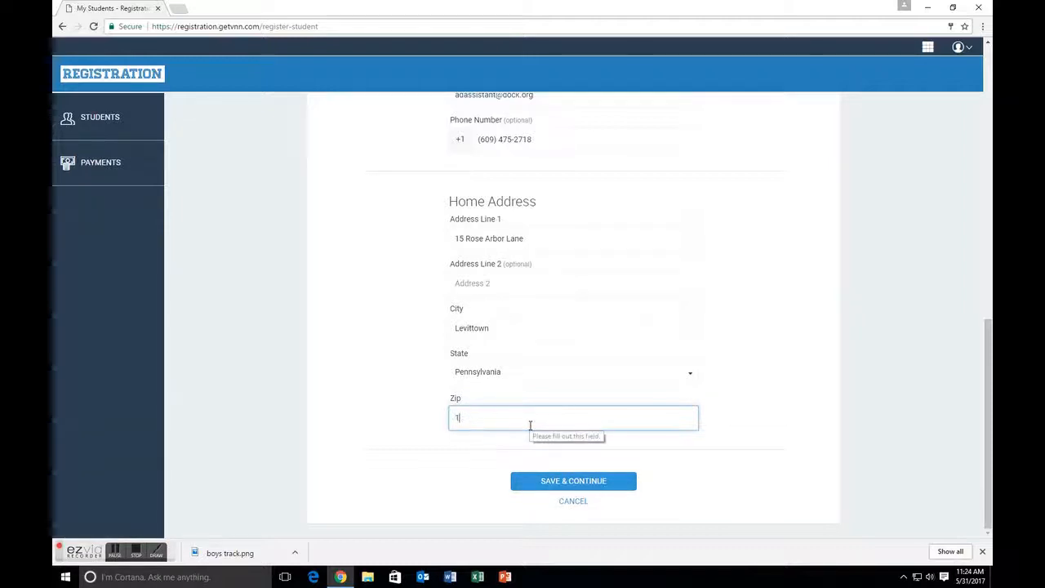
pyautogui.click(559, 474)
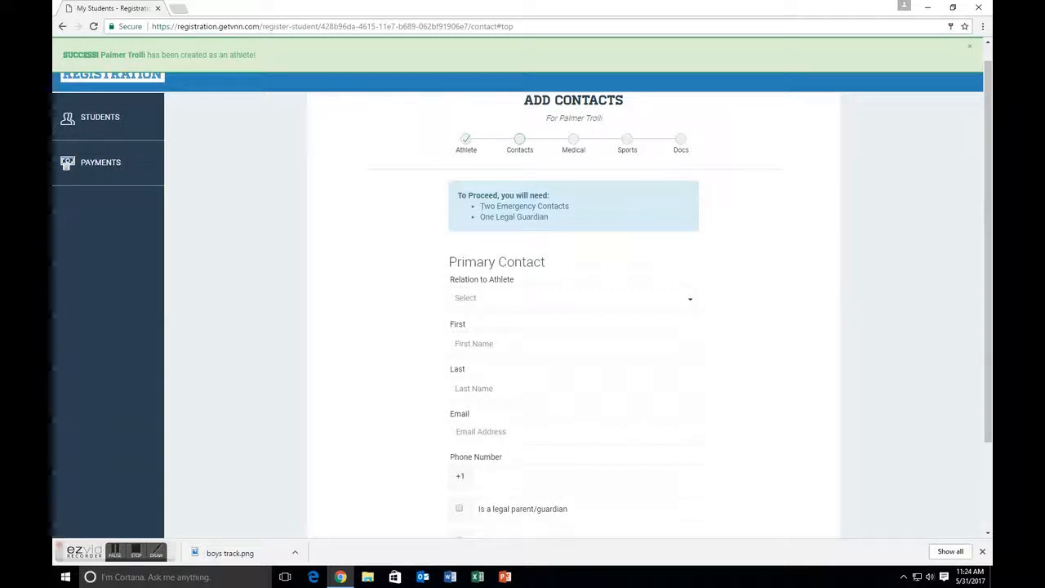
pyautogui.click(555, 300)
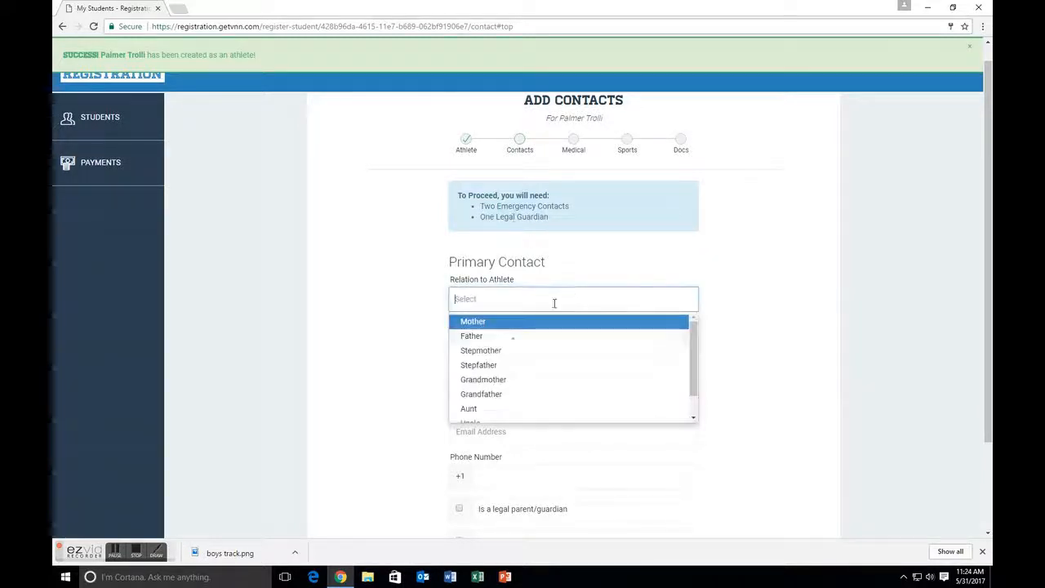
pyautogui.click(493, 325)
pyautogui.click(507, 344)
pyautogui.press('Tab')
# Give the mother's e-mail and phone, turn off team updates, mark her legal guardian, and save
pyautogui.click(514, 432)
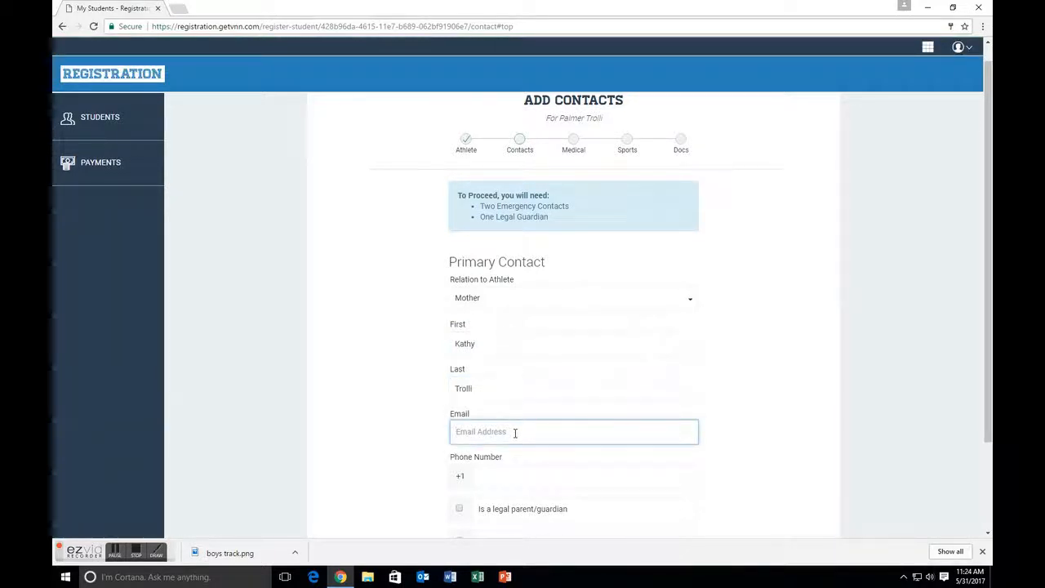
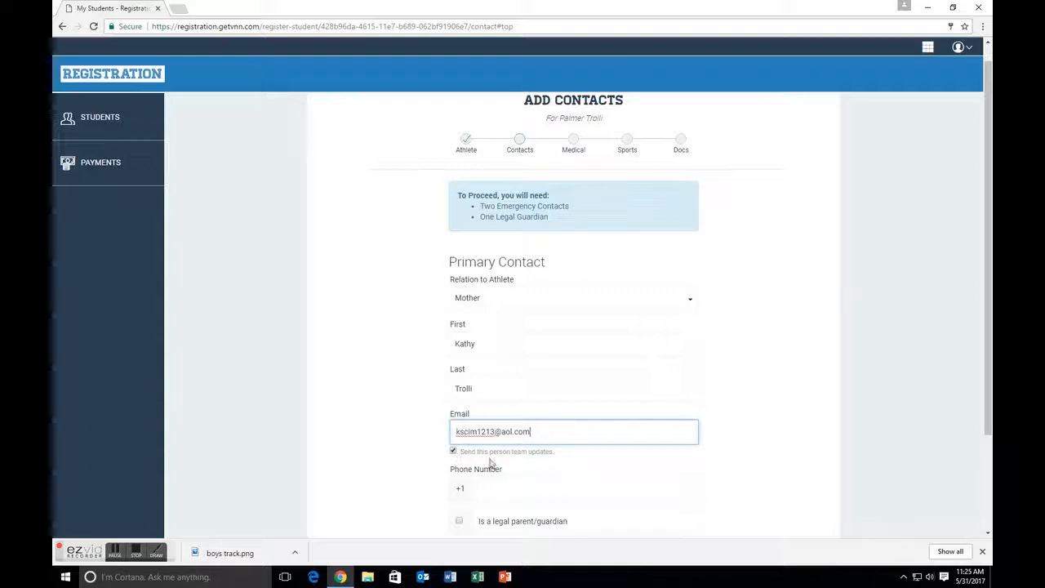
pyautogui.click(454, 453)
pyautogui.scroll(-1, 436, 463)
pyautogui.click(515, 448)
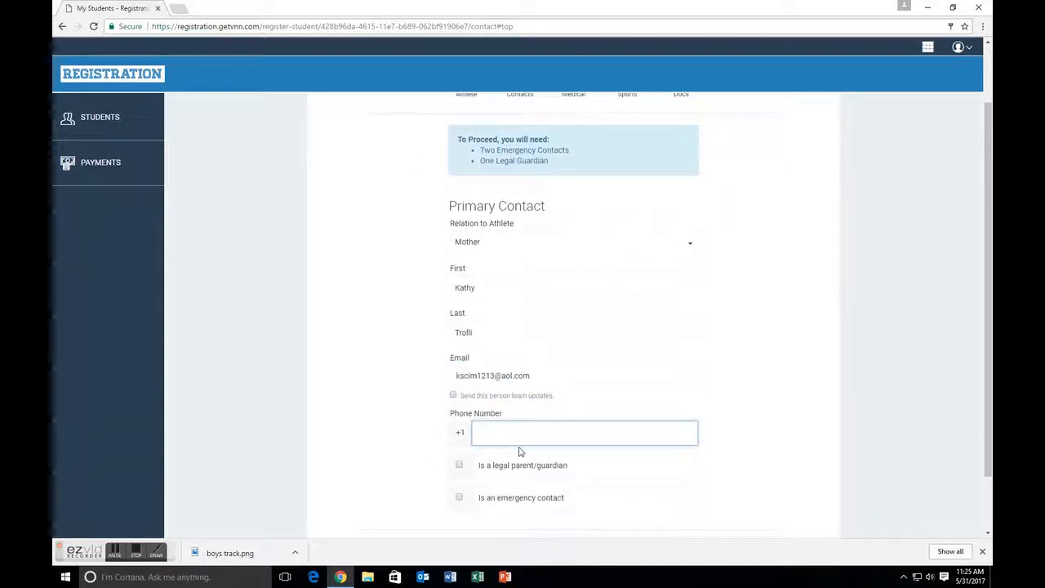
pyautogui.click(458, 465)
pyautogui.scroll(-2, 431, 490)
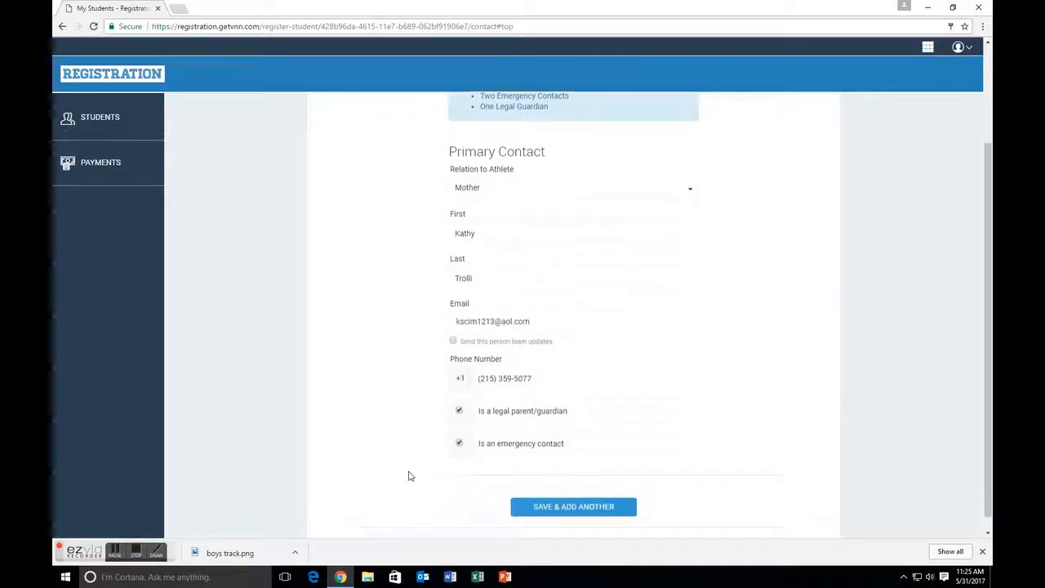
pyautogui.click(567, 496)
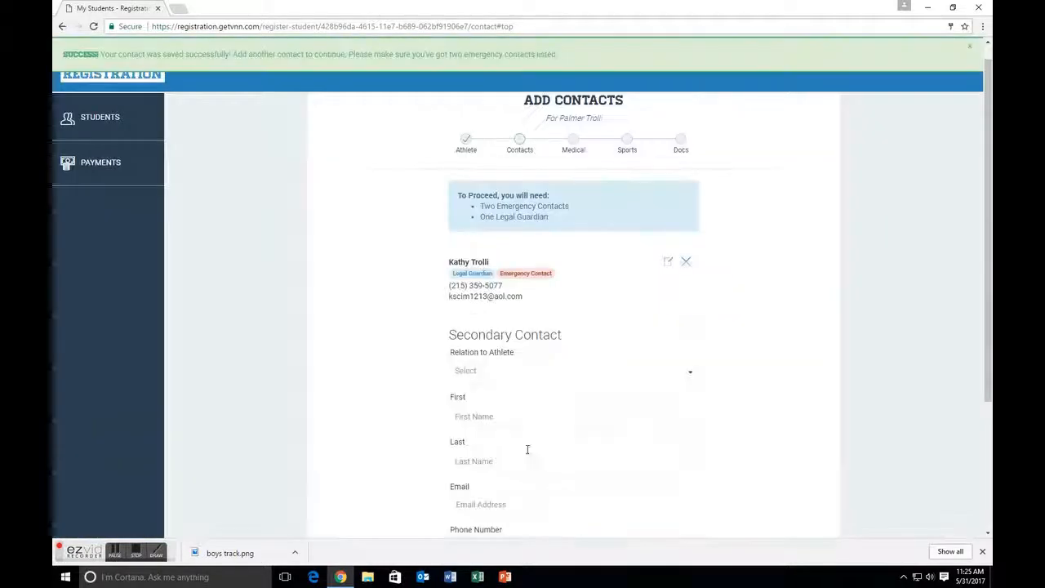
# Add a Father as secondary contact with his first name, last name and e-mail
pyautogui.click(531, 374)
pyautogui.click(500, 412)
pyautogui.click(502, 416)
pyautogui.press('Tab')
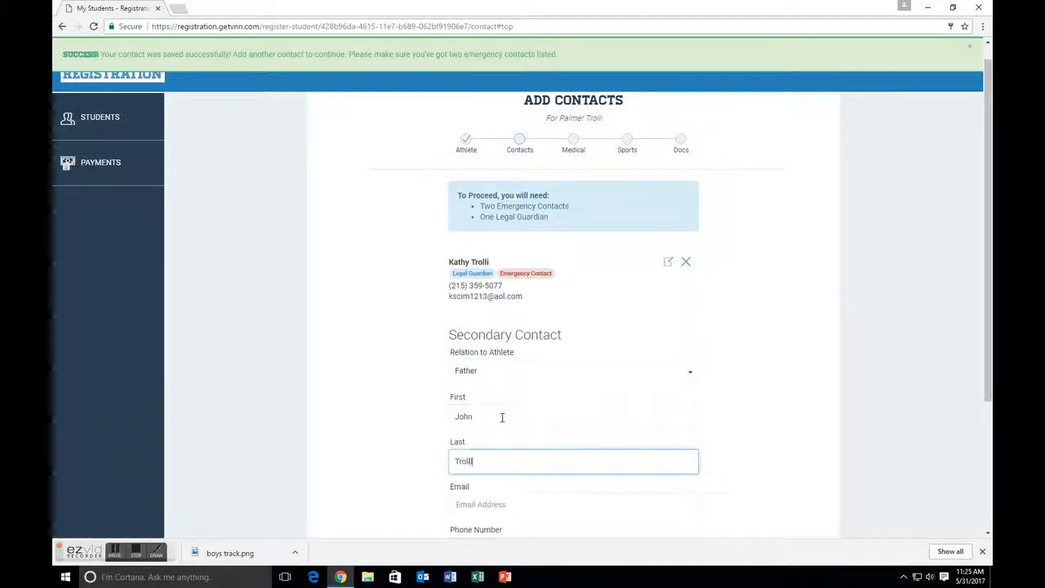
pyautogui.press('Tab')
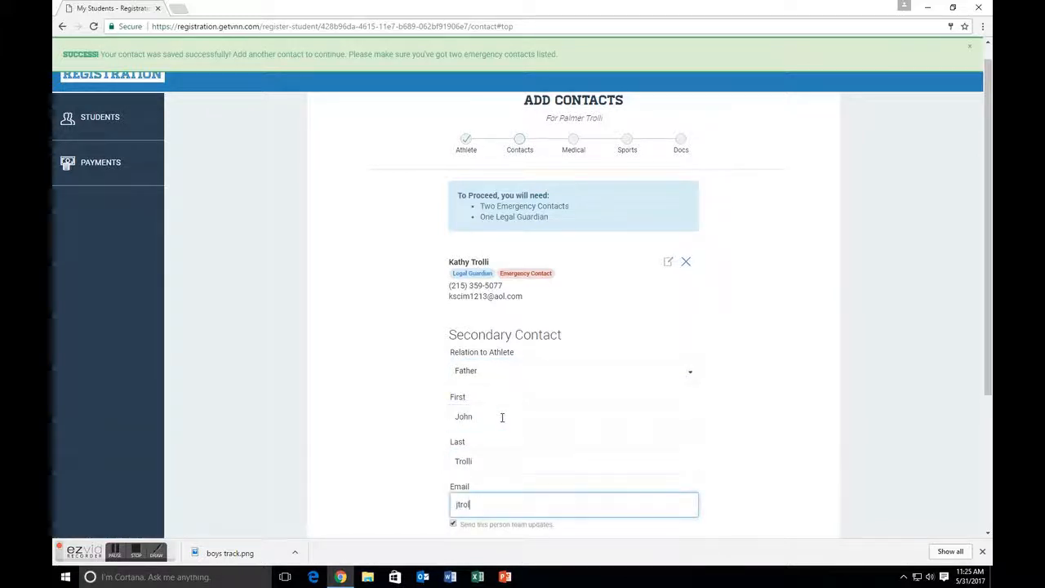
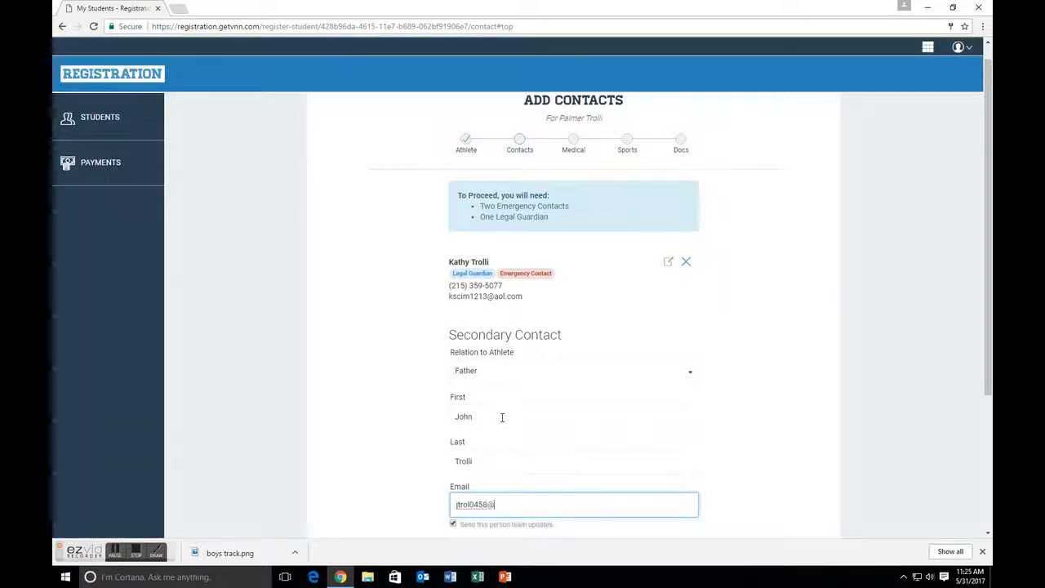
pyautogui.scroll(-2, 492, 417)
# Turn off his team updates, enter his phone, mark him guardian and emergency contact, and save
pyautogui.click(454, 411)
pyautogui.click(505, 452)
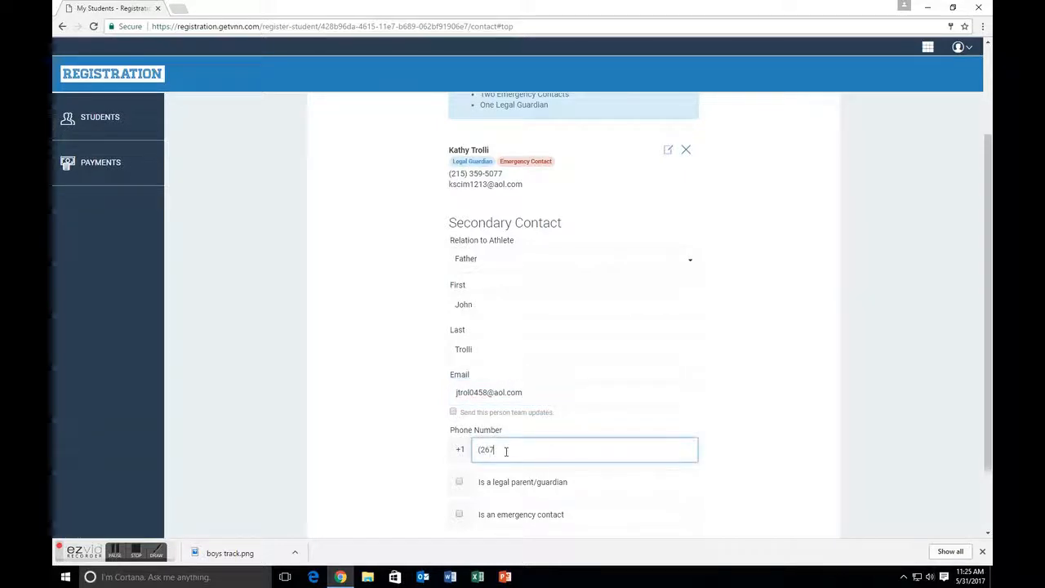
pyautogui.scroll(-1, 766, 372)
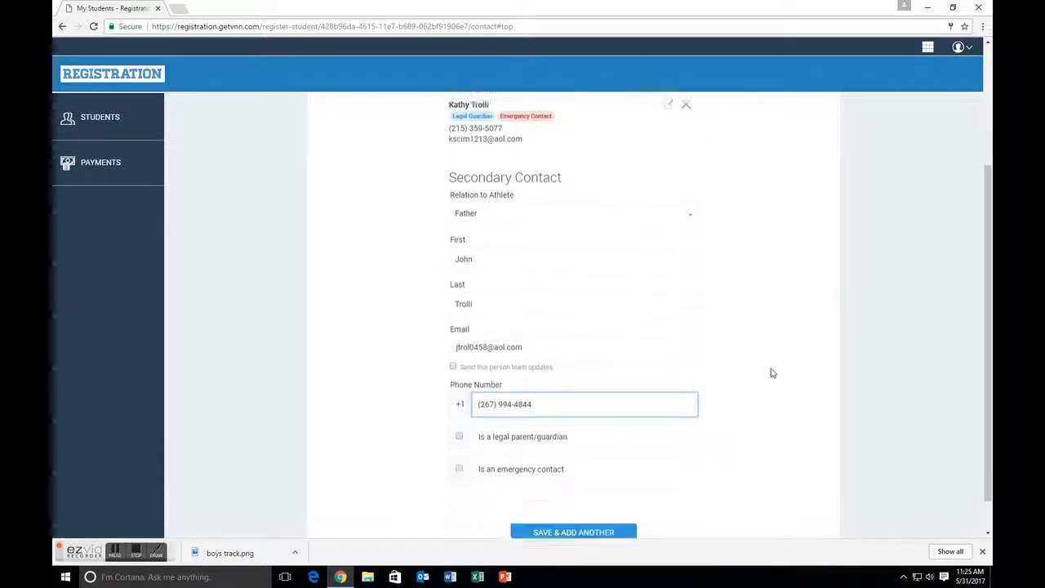
pyautogui.click(458, 398)
pyautogui.click(459, 429)
pyautogui.click(581, 494)
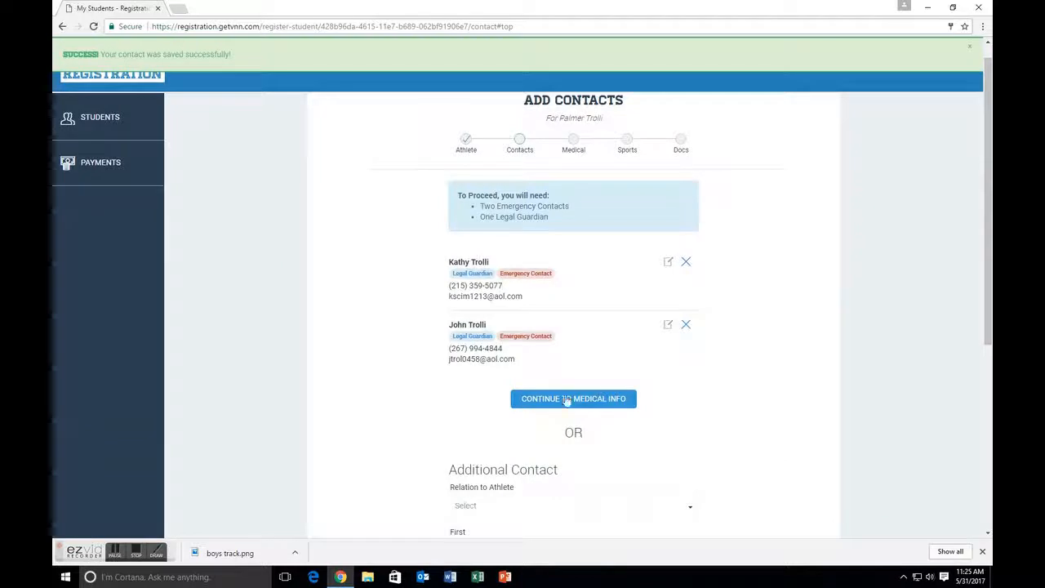
# Continue to the Medical Info step
pyautogui.scroll(-1, 527, 343)
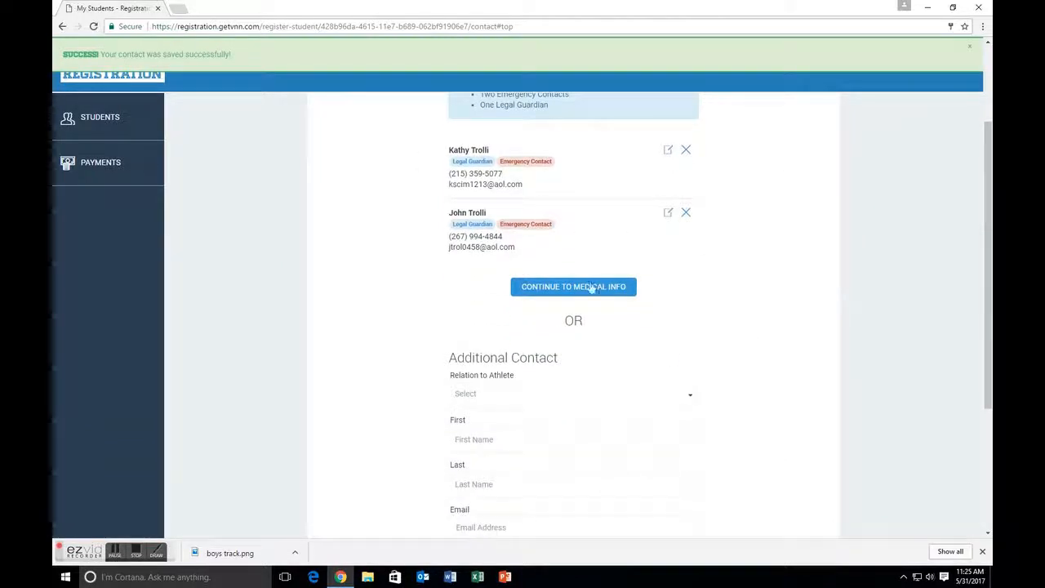
pyautogui.scroll(2, 743, 355)
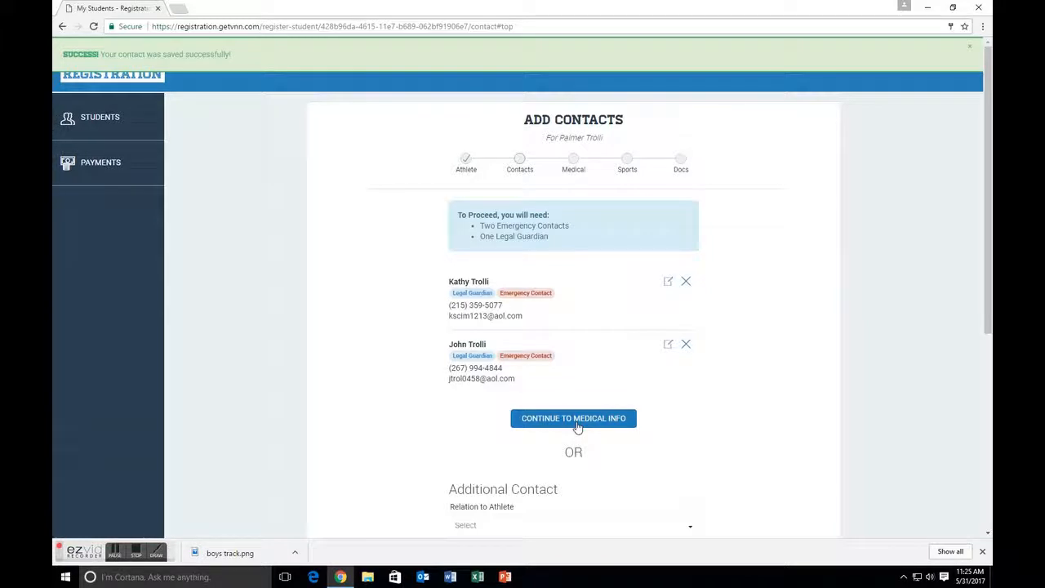
pyautogui.click(578, 424)
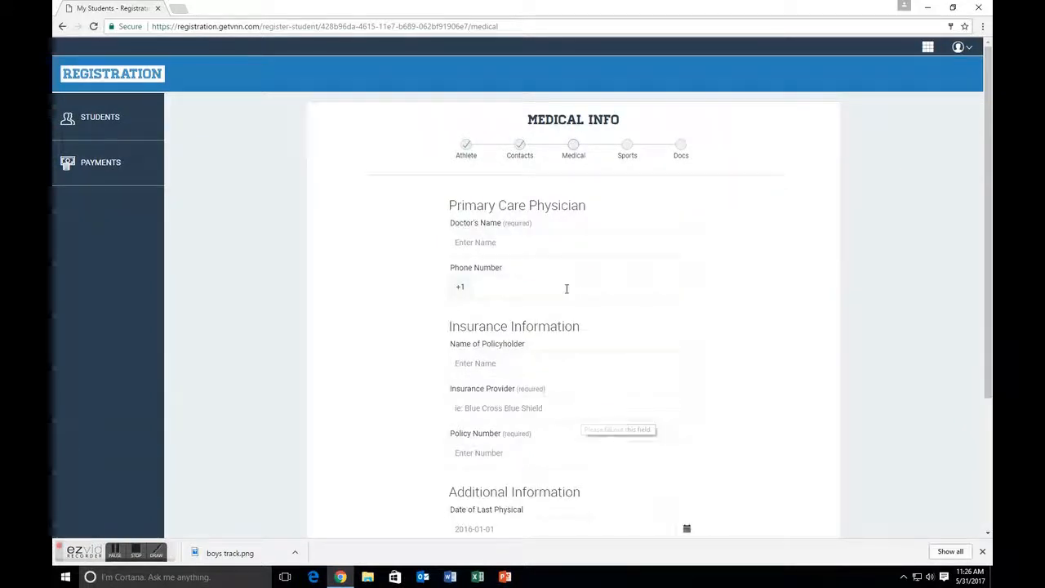
# Enter the doctor's name and phone number
pyautogui.click(502, 241)
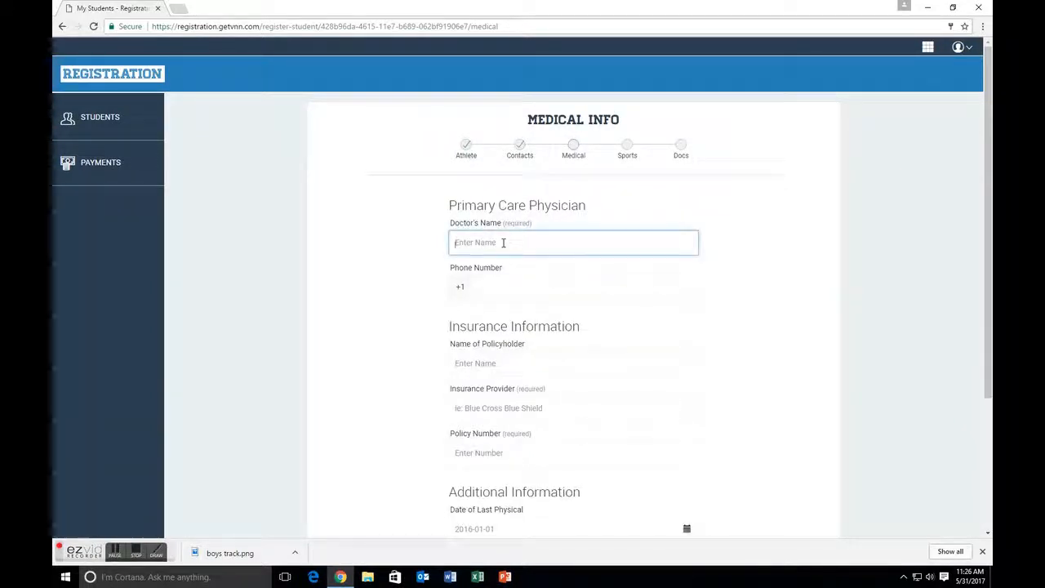
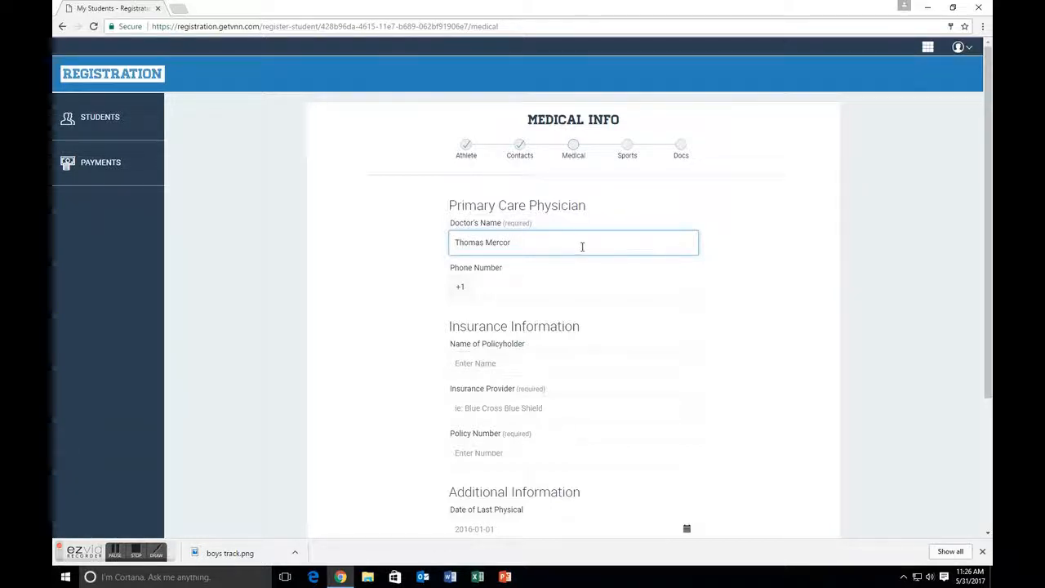
pyautogui.write('a')
pyautogui.click(543, 288)
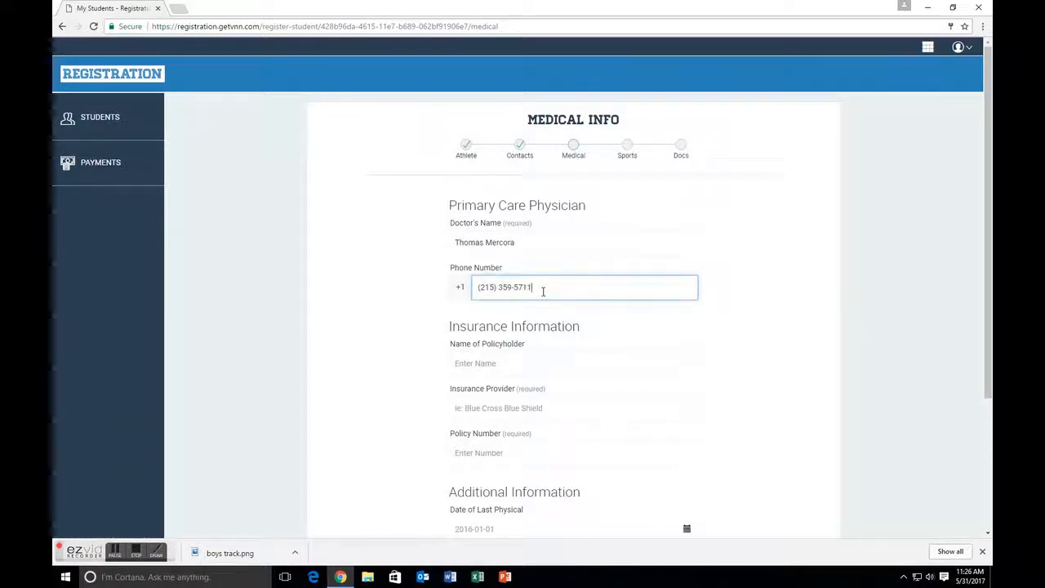
# Enter the insurance provider Horizon Blue Cross Blue Shield and the policy number
pyautogui.click(495, 368)
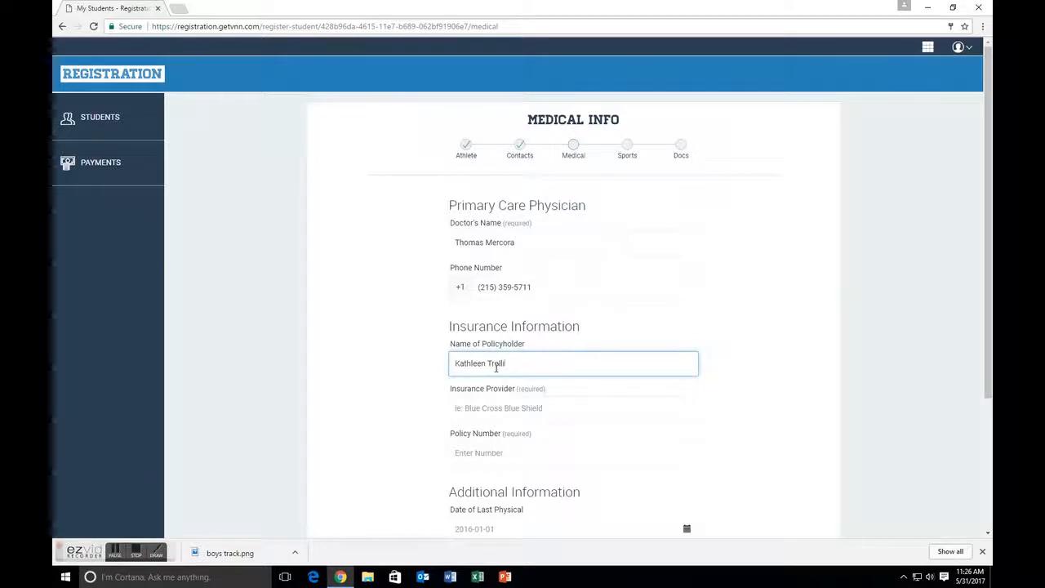
pyautogui.scroll(-2, 694, 388)
pyautogui.scroll(1, 696, 375)
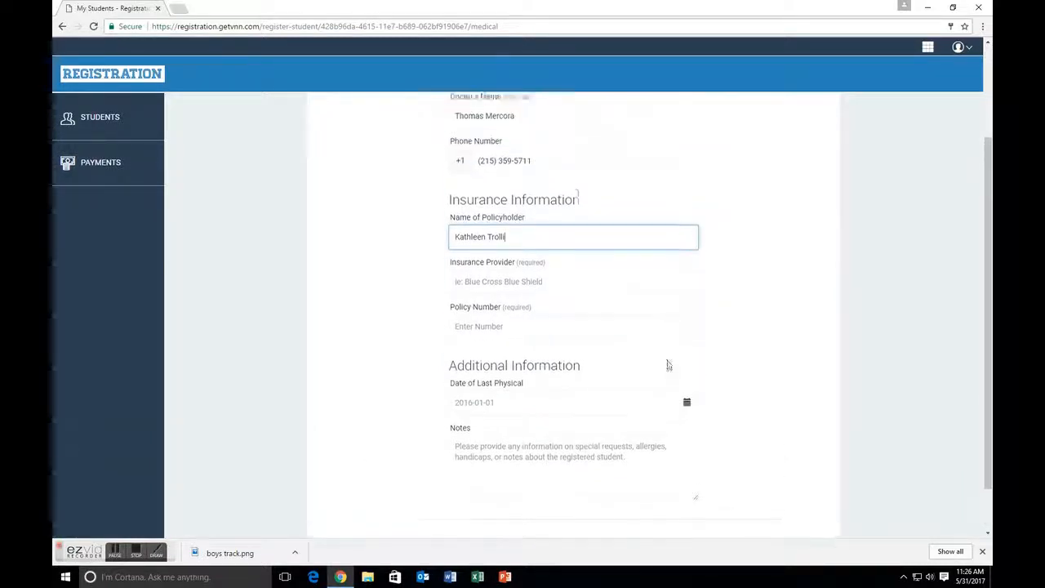
pyautogui.scroll(1, 696, 375)
pyautogui.click(526, 338)
pyautogui.write('Horizon Blue Cross Blue S')
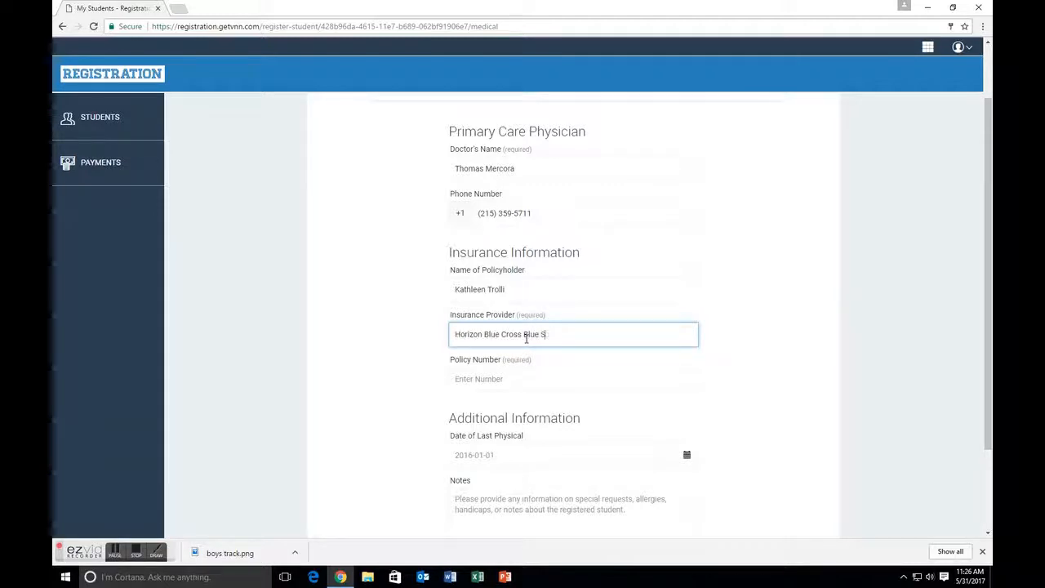
pyautogui.write('hield of NJ')
pyautogui.click(507, 381)
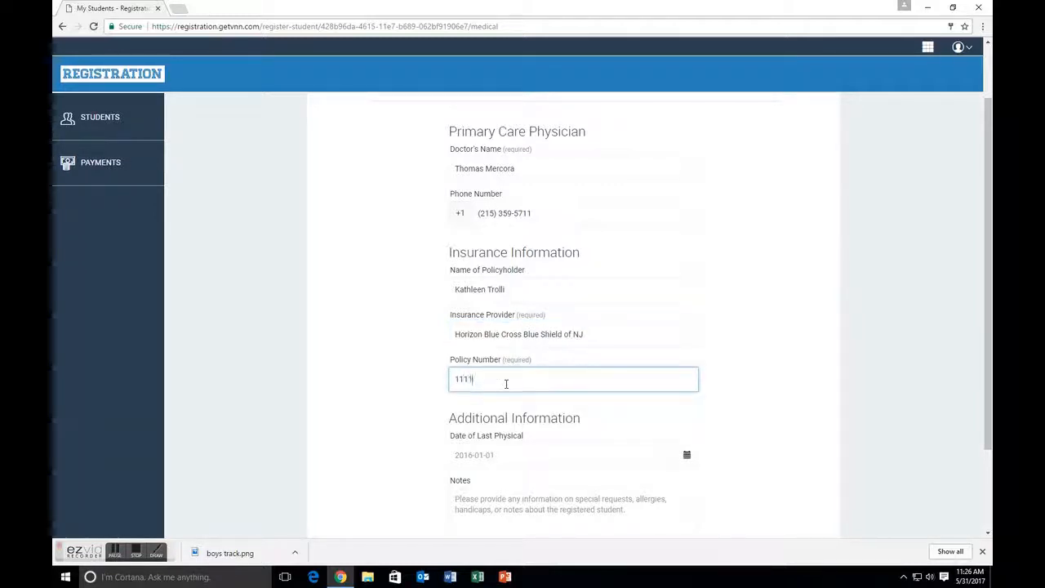
pyautogui.scroll(-1, 506, 384)
# Set the date of last physical to June 1, 2017
pyautogui.click(523, 402)
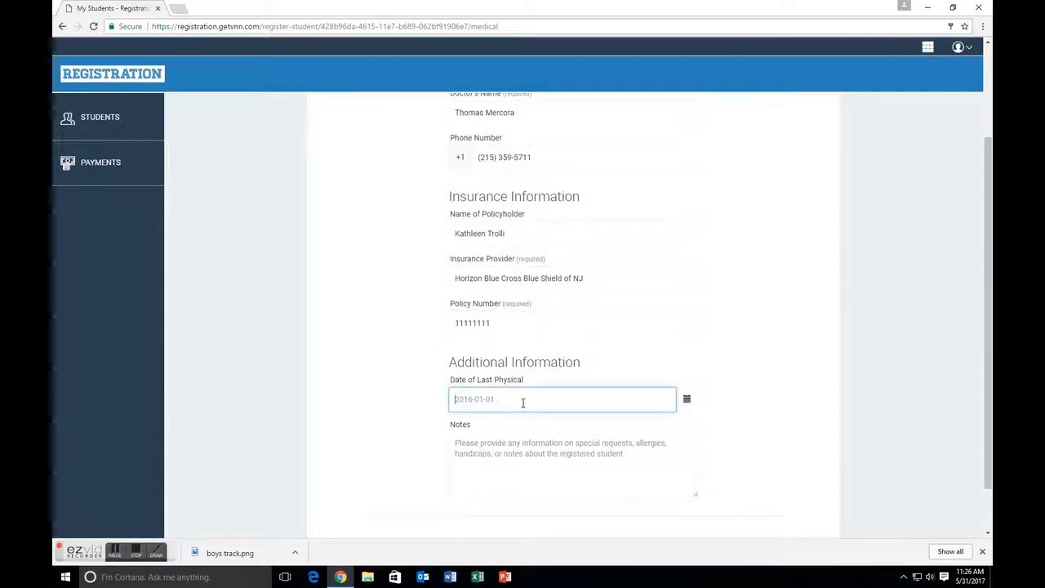
pyautogui.click(687, 399)
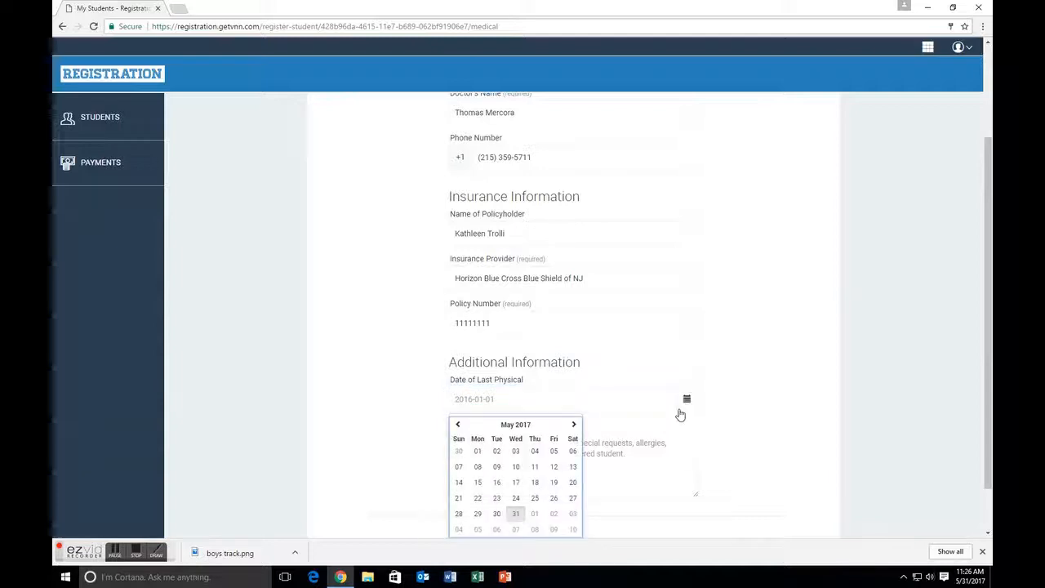
pyautogui.click(574, 425)
pyautogui.click(535, 451)
pyautogui.scroll(-1, 788, 425)
# Add a bee-allergy note ('allergic to …') and save the medical information
pyautogui.click(574, 403)
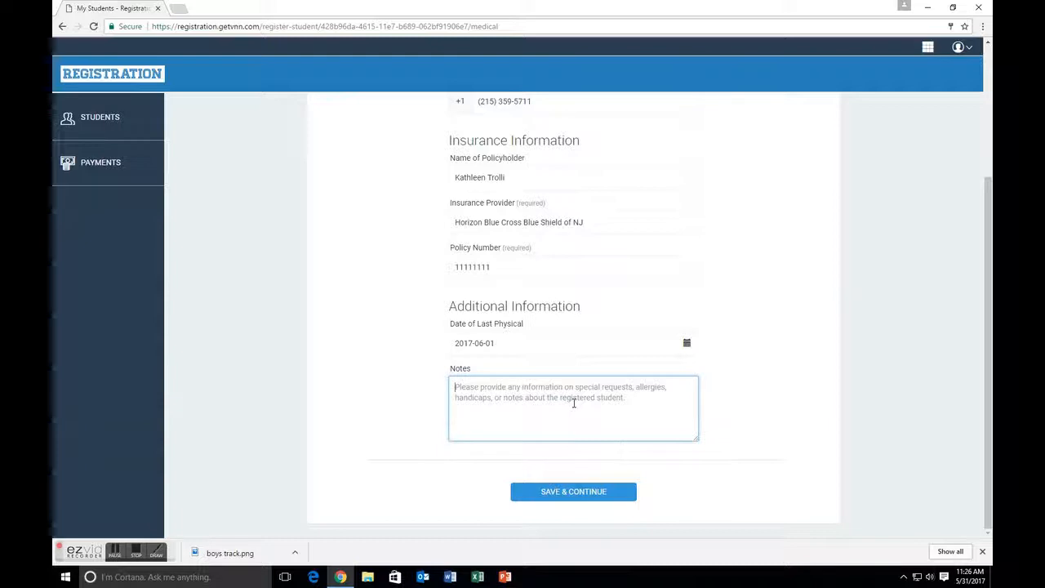
pyautogui.write('allergic to bees')
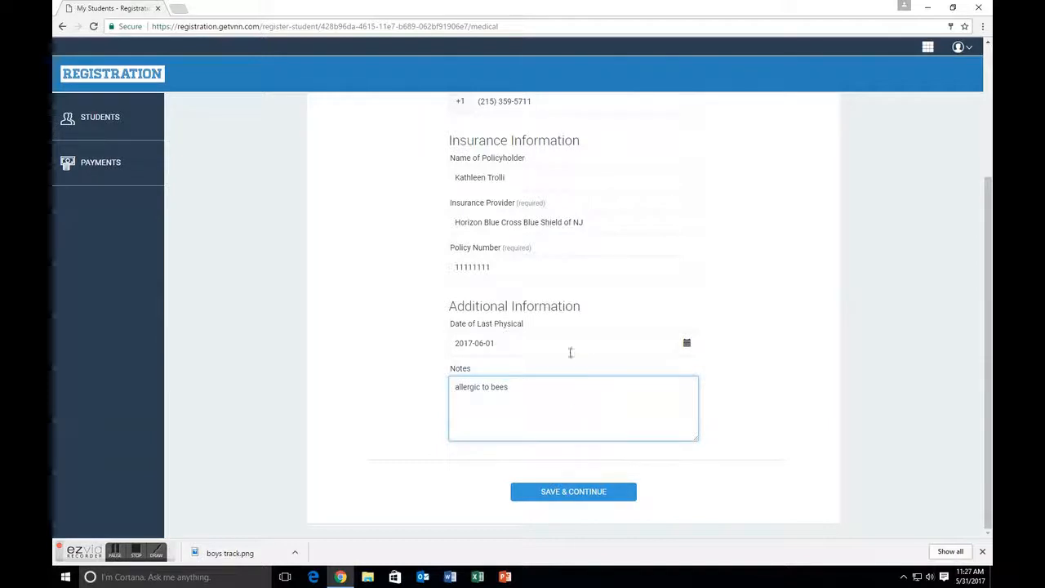
pyautogui.click(574, 492)
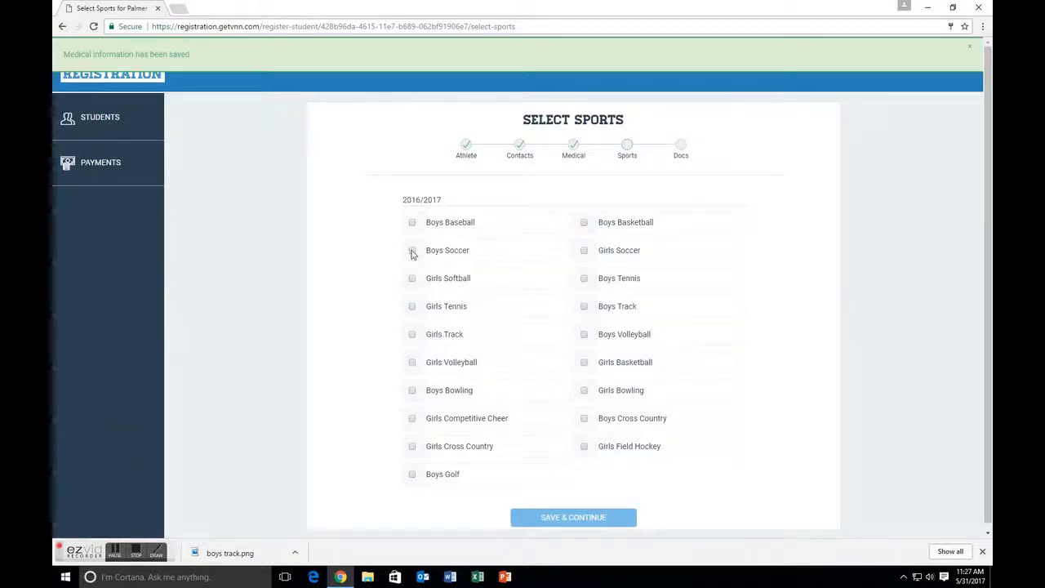
# Select Boys Soccer, save, and open the PIAA Section 2 certification PDF
pyautogui.click(413, 252)
pyautogui.click(586, 517)
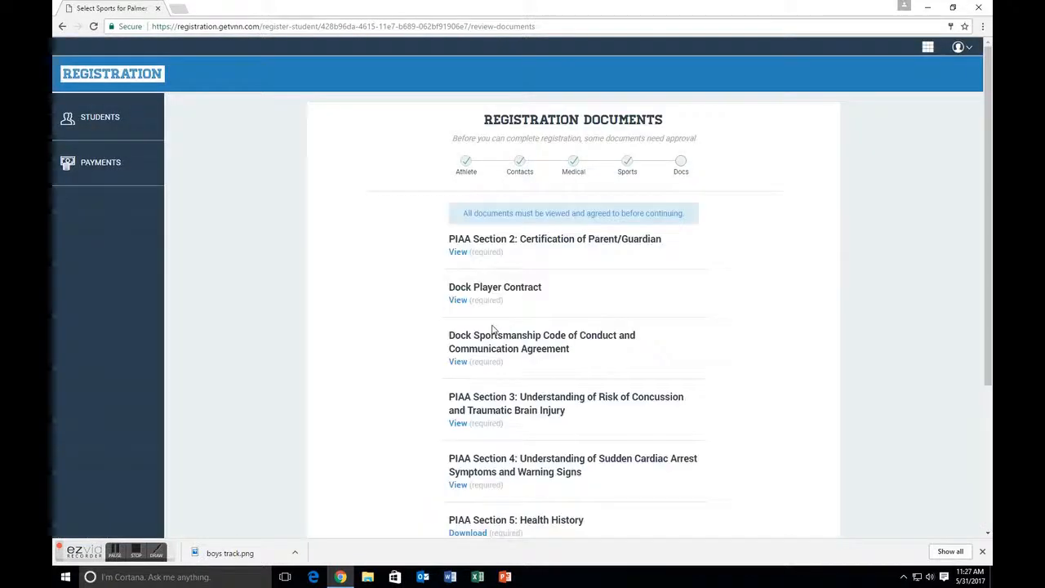
pyautogui.click(459, 252)
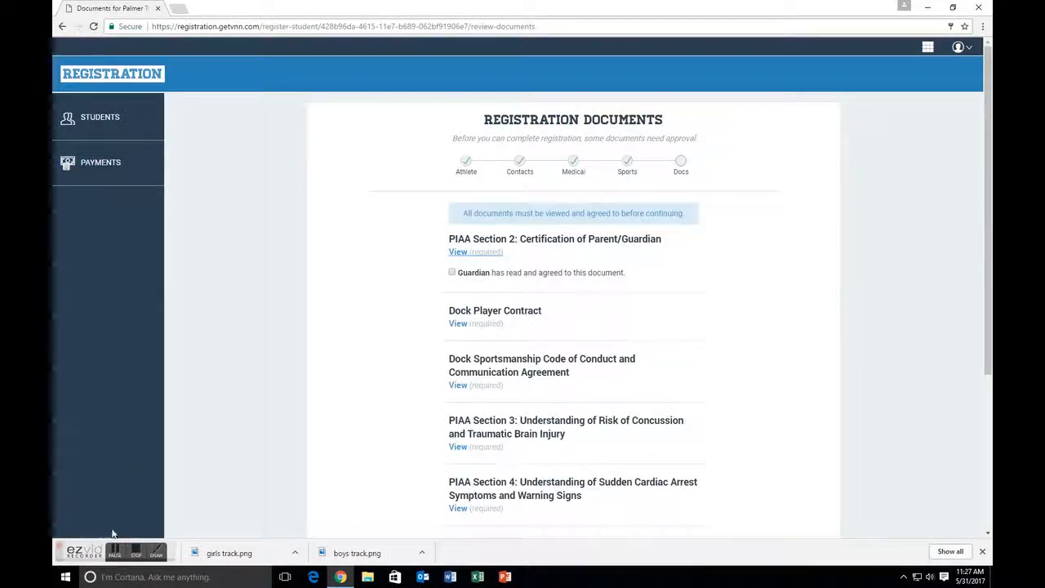
pyautogui.click(170, 555)
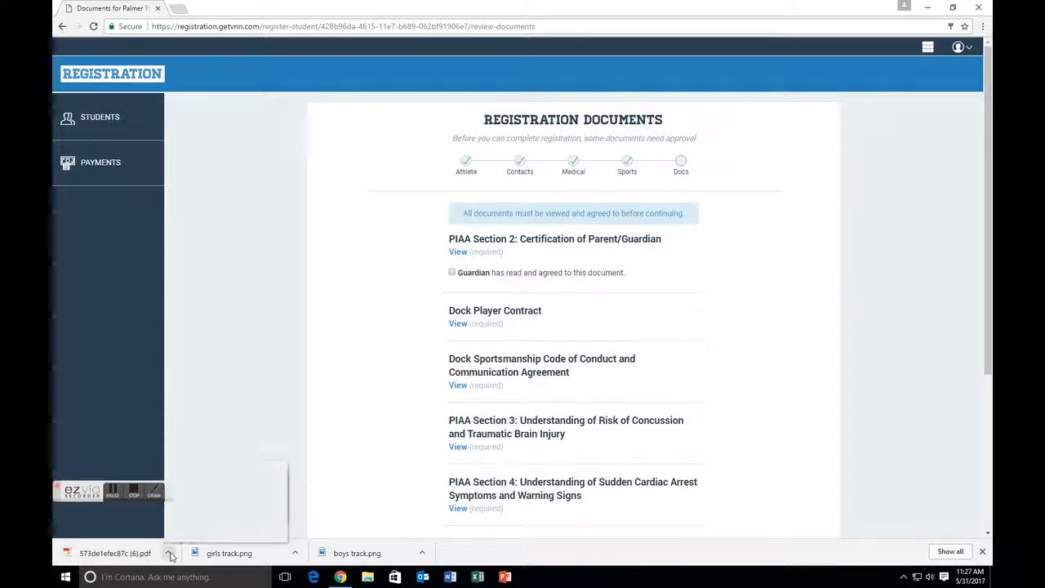
pyautogui.click(207, 469)
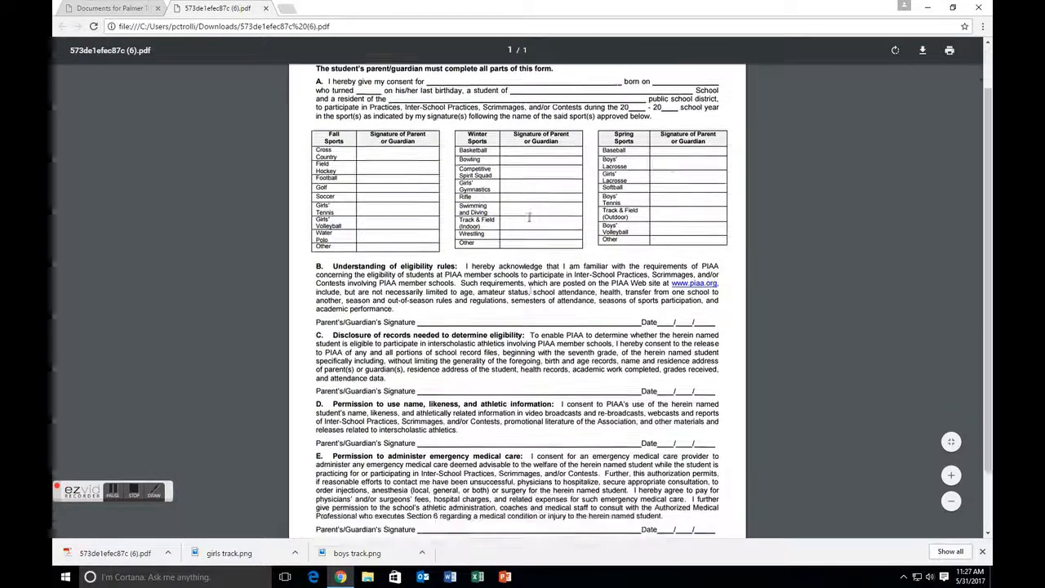
# Back on Registration Documents, tick the guardian agreement for PIAA Section 2
pyautogui.scroll(-3, 513, 209)
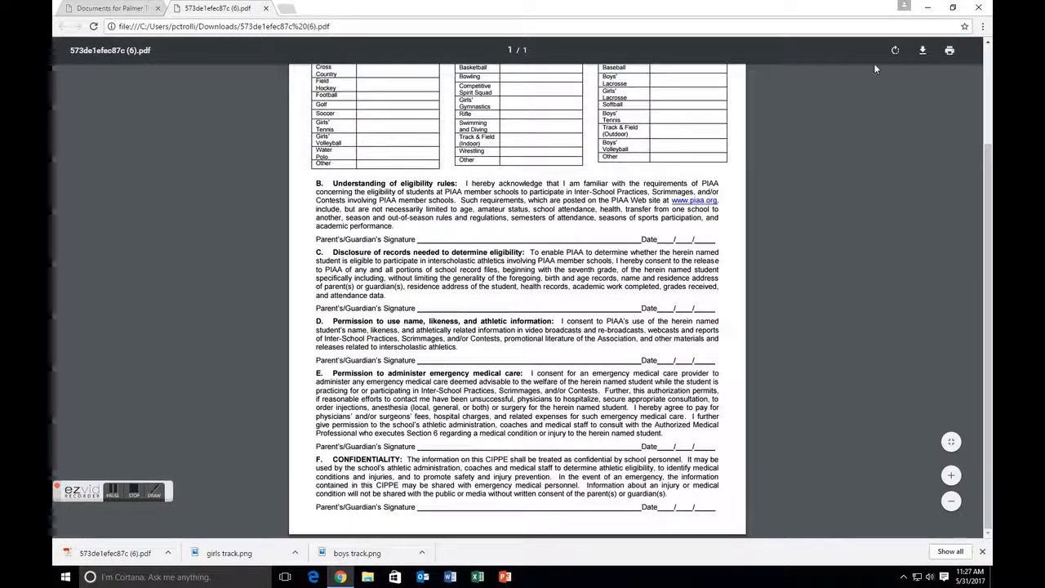
pyautogui.click(110, 8)
pyautogui.click(453, 274)
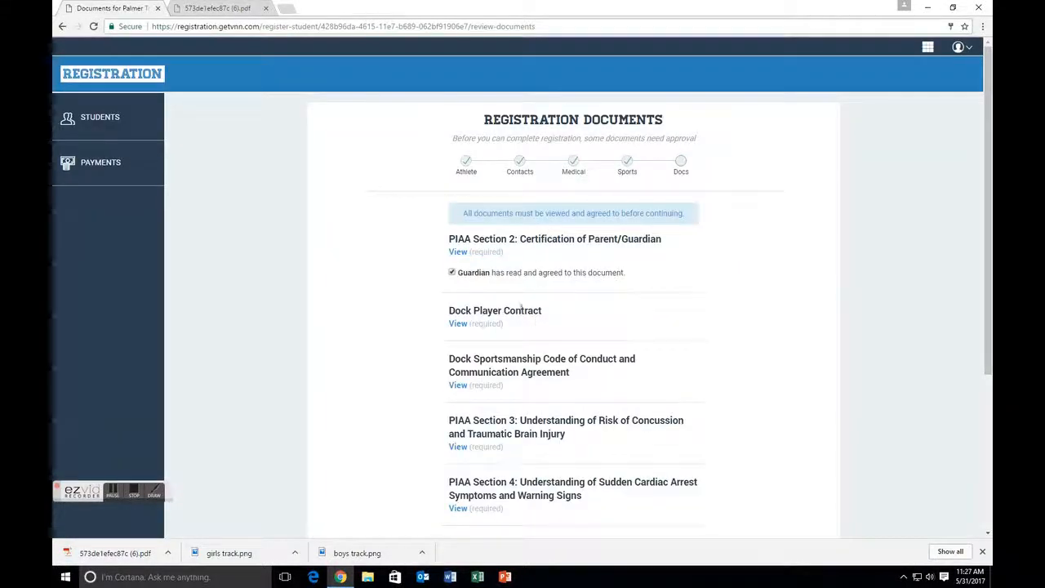
pyautogui.click(492, 325)
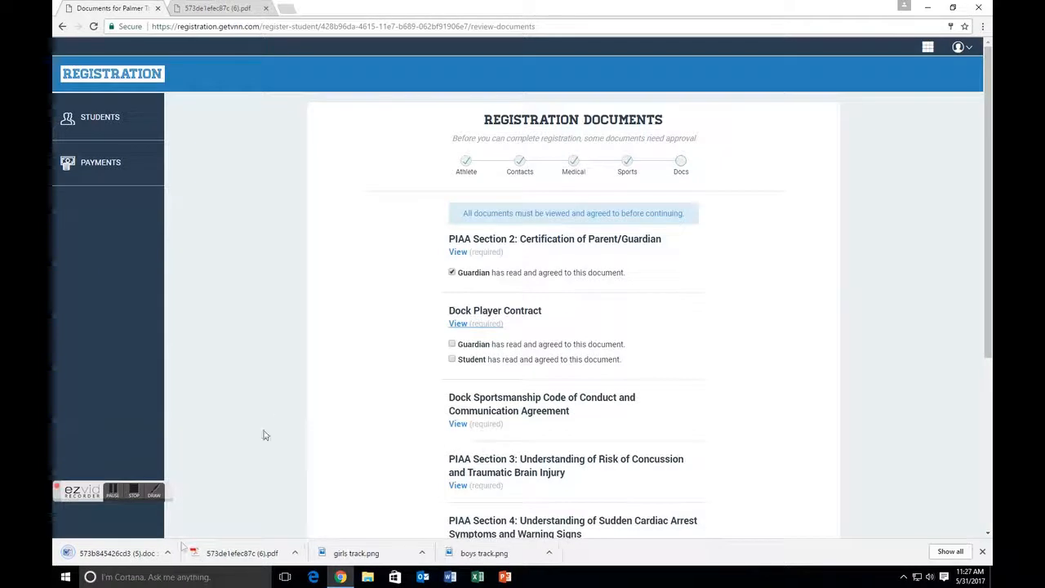
# Open the downloaded Dock Player Contract and view the Sportsmanship Code of Conduct
pyautogui.click(168, 555)
pyautogui.click(188, 482)
pyautogui.scroll(-1, 486, 366)
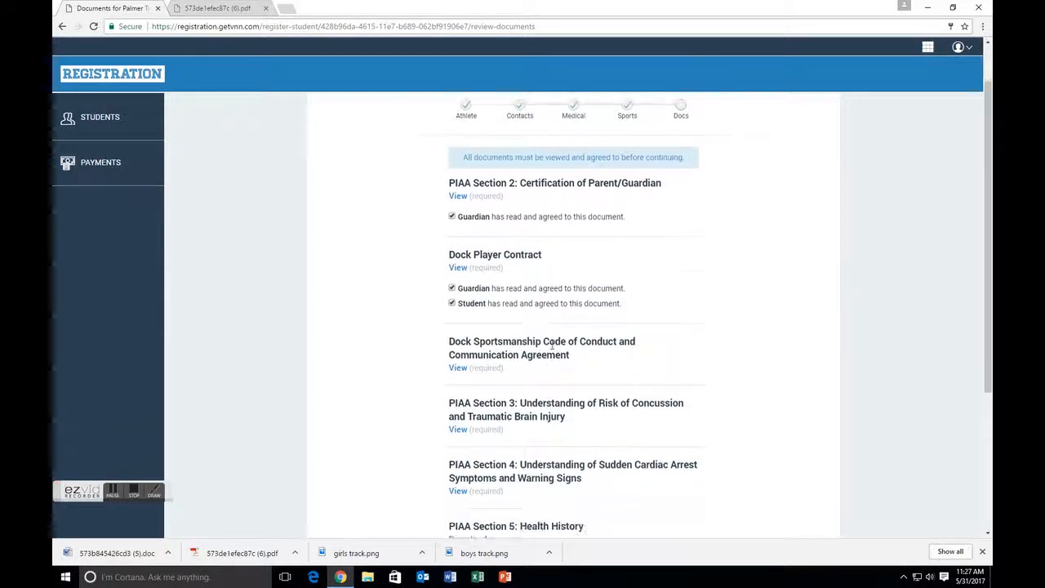
pyautogui.click(478, 371)
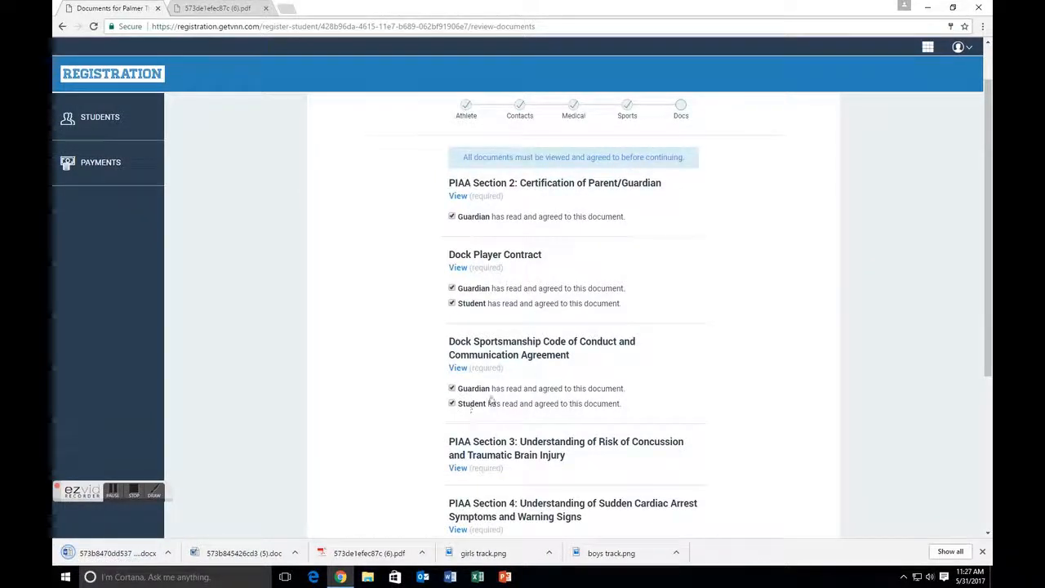
pyautogui.scroll(-1, 491, 402)
# Open the PIAA Section 3 concussion PDF and return to the registration documents
pyautogui.click(458, 411)
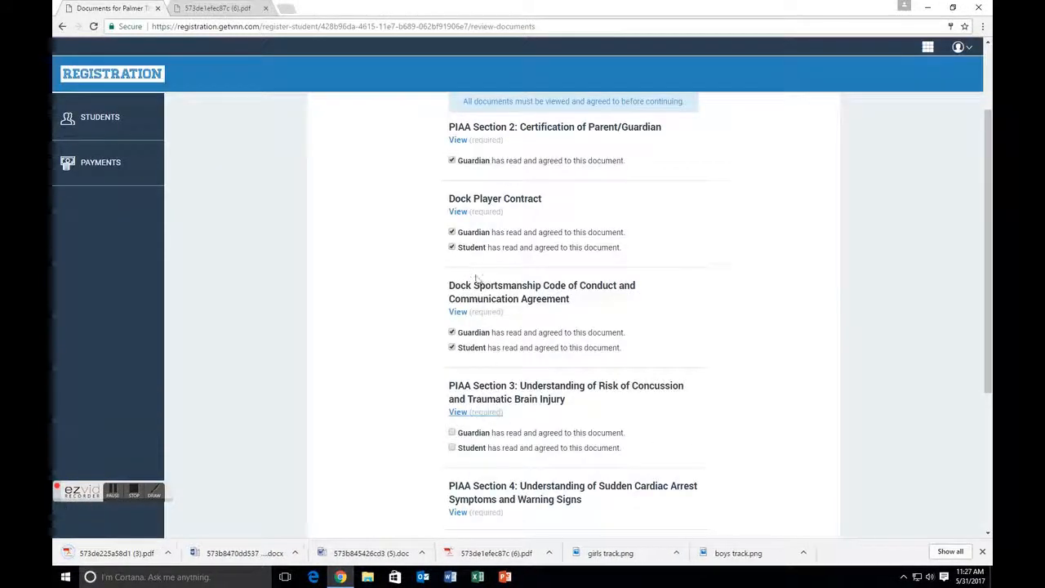
pyautogui.click(168, 553)
pyautogui.click(205, 472)
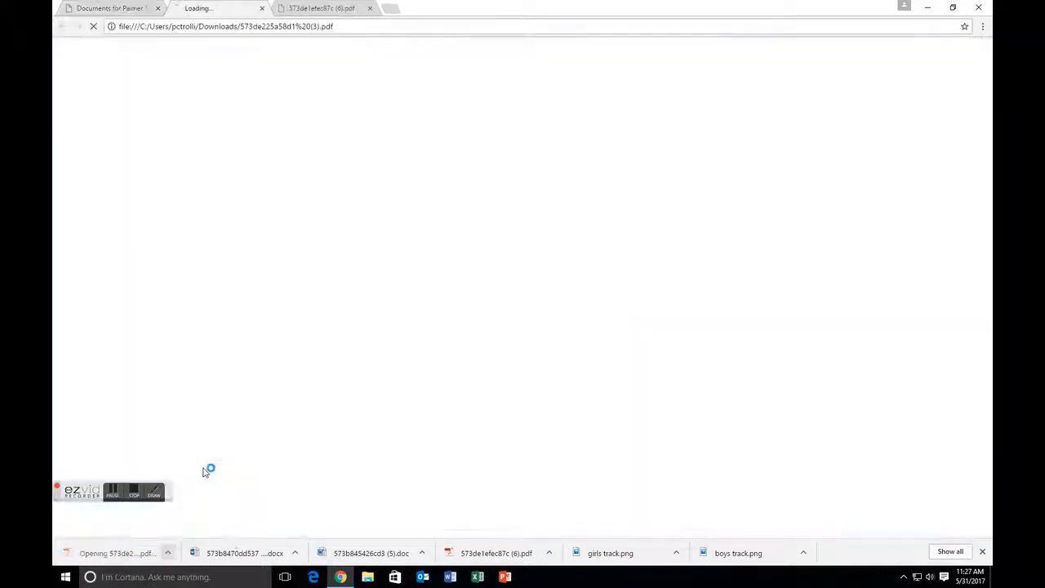
pyautogui.scroll(-2, 520, 303)
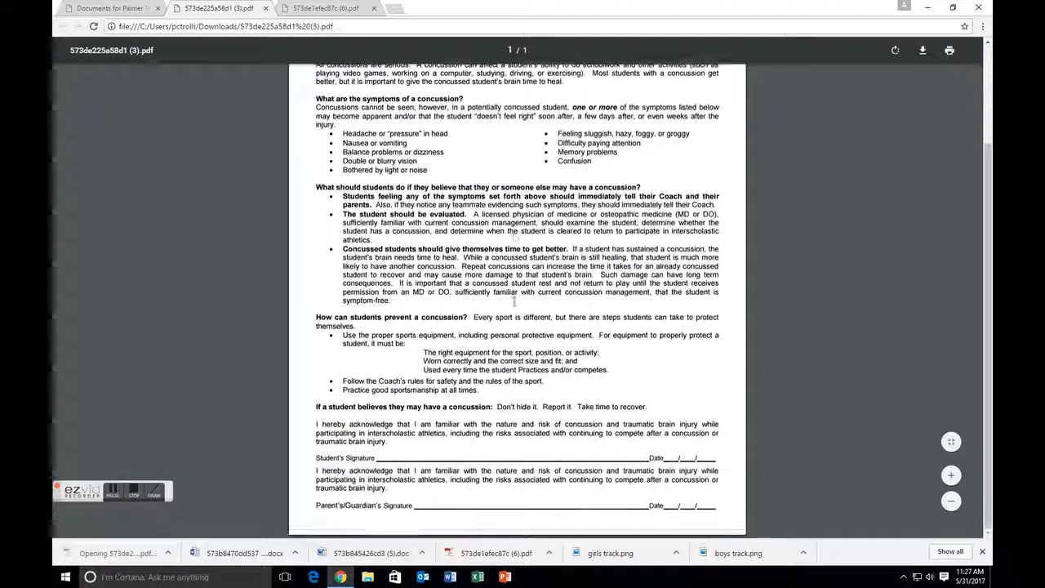
pyautogui.scroll(2, 514, 304)
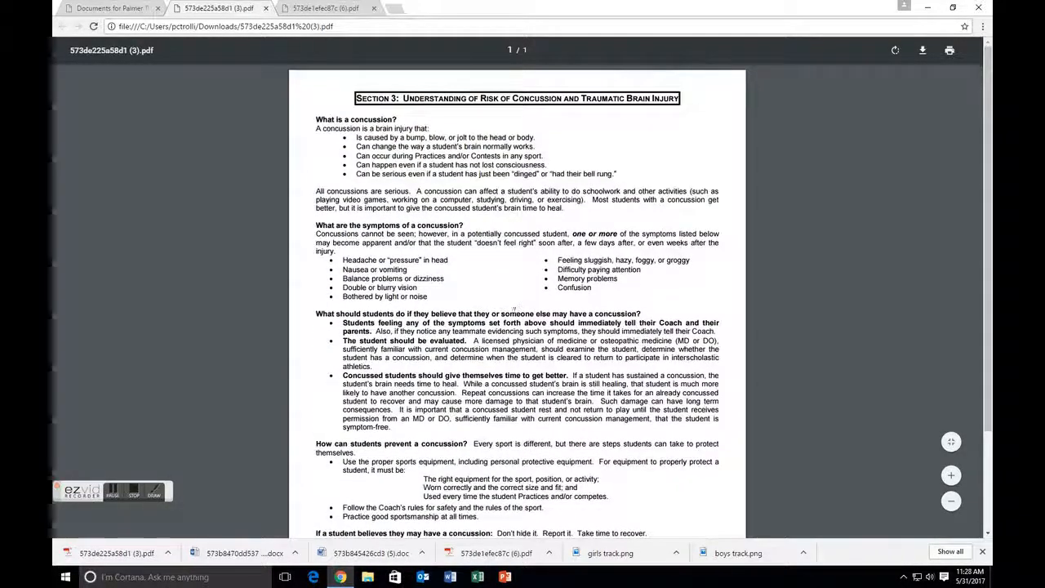
pyautogui.click(86, 10)
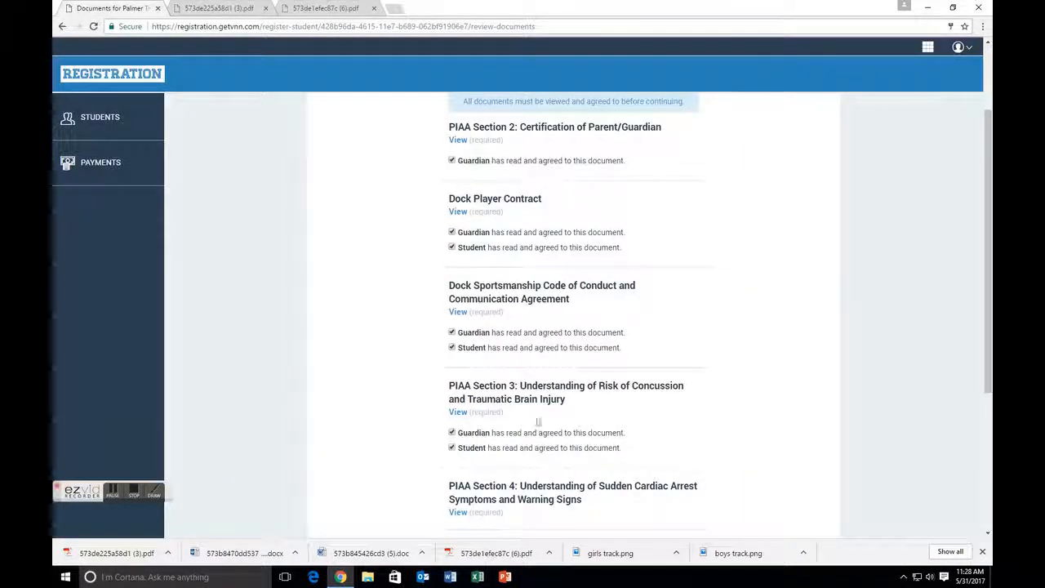
pyautogui.scroll(-1, 538, 421)
# Open and read the downloaded PIAA Section 4 sudden cardiac arrest PDF
pyautogui.click(460, 457)
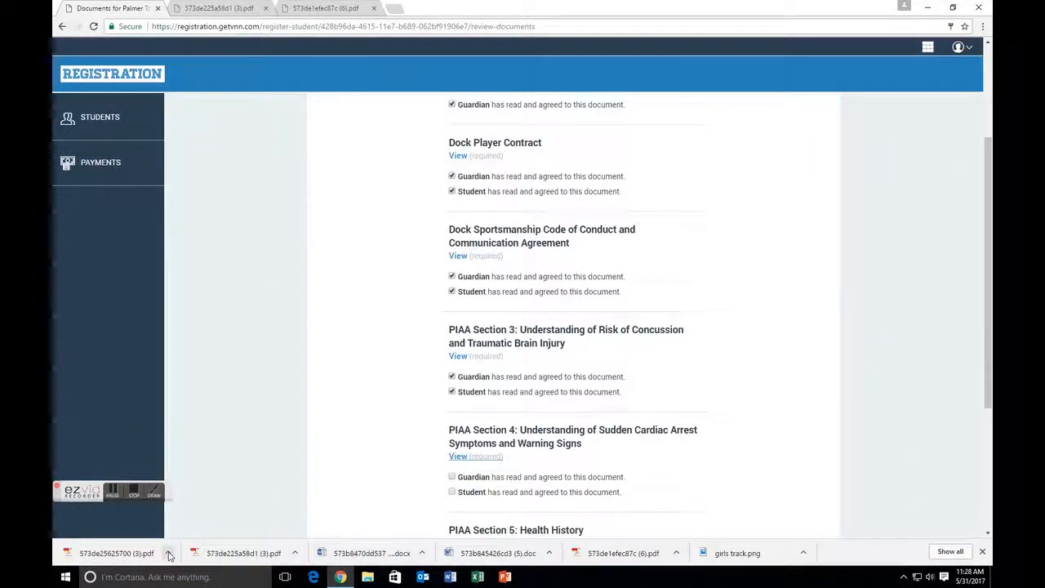
pyautogui.click(169, 554)
pyautogui.click(184, 467)
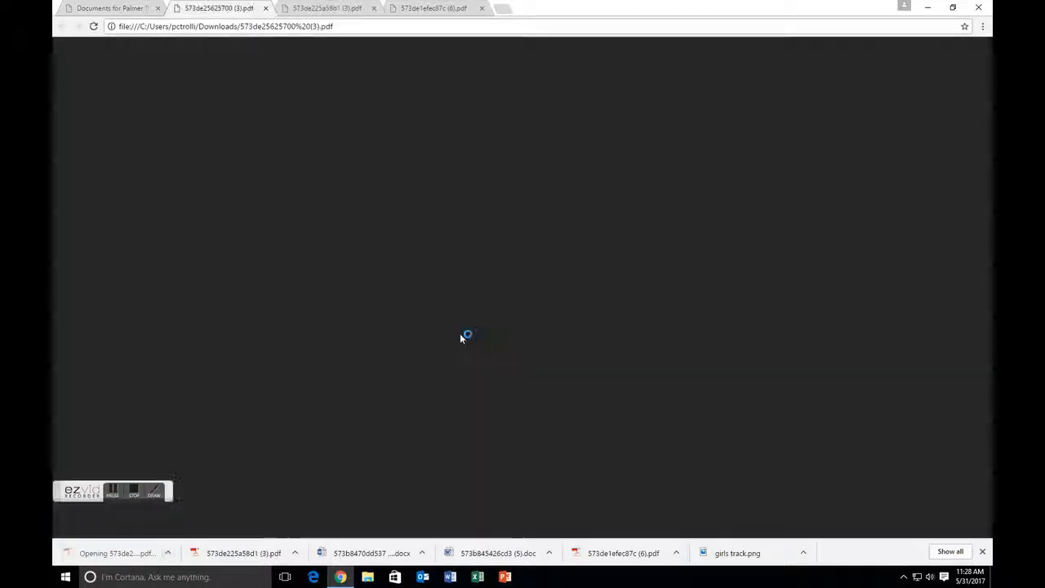
pyautogui.scroll(-2, 517, 193)
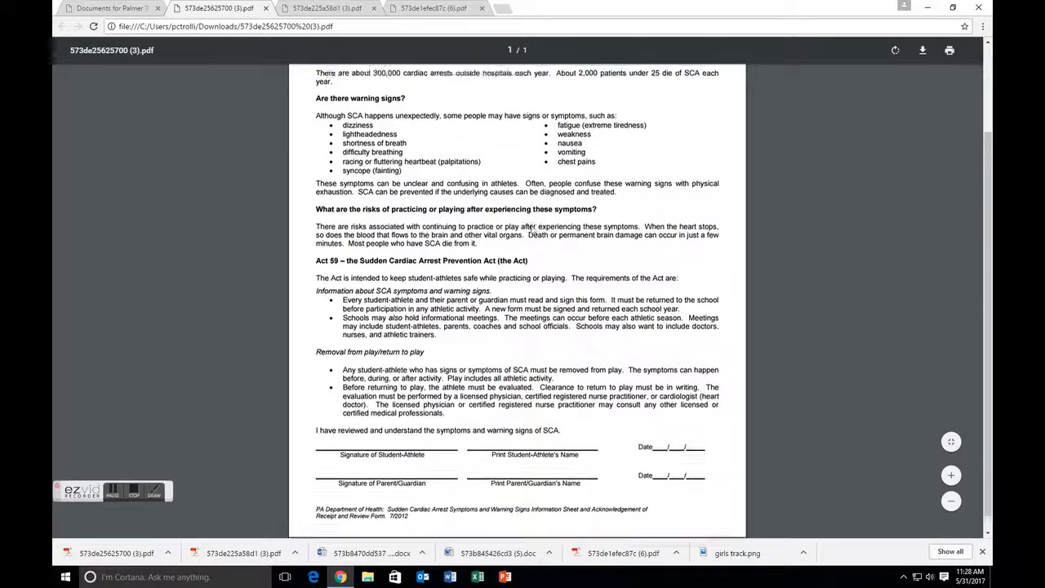
pyautogui.scroll(2, 531, 230)
pyautogui.scroll(-1, 530, 231)
pyautogui.click(131, 9)
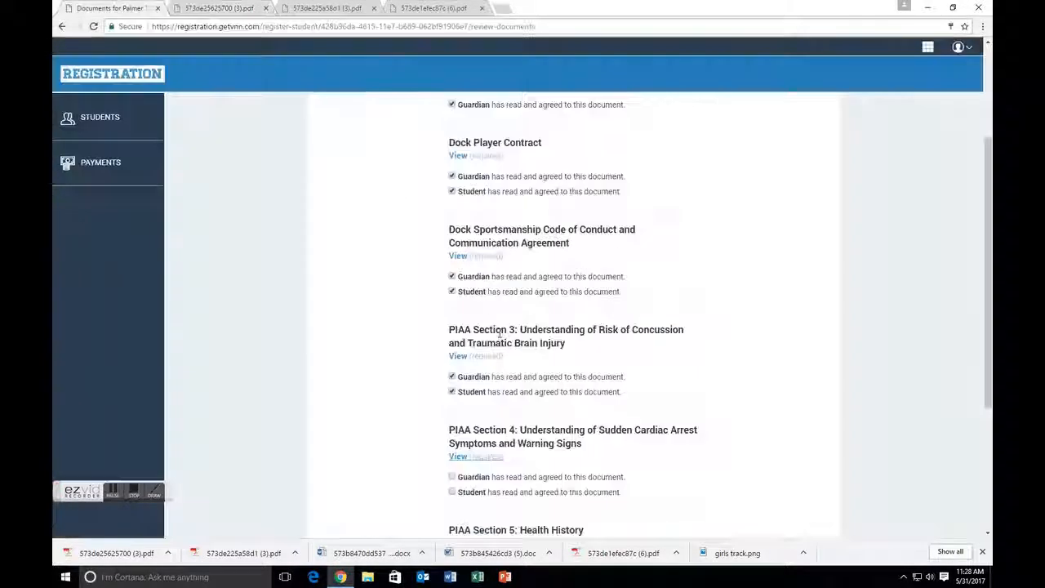
# Tick both the Guardian and Student agreement boxes for PIAA Section 4
pyautogui.click(452, 477)
pyautogui.click(452, 492)
pyautogui.scroll(-1, 564, 424)
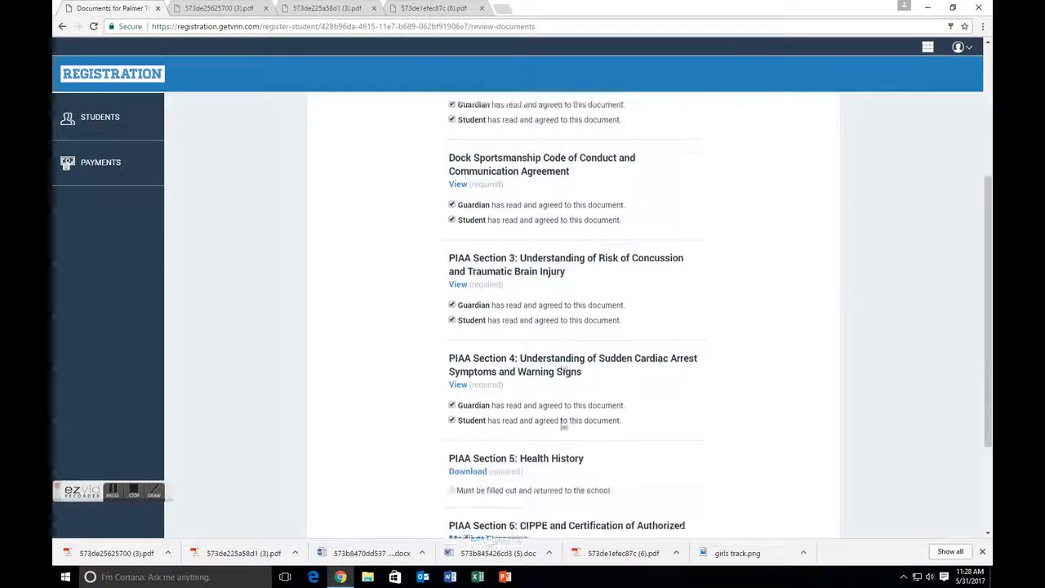
pyautogui.scroll(-2, 564, 425)
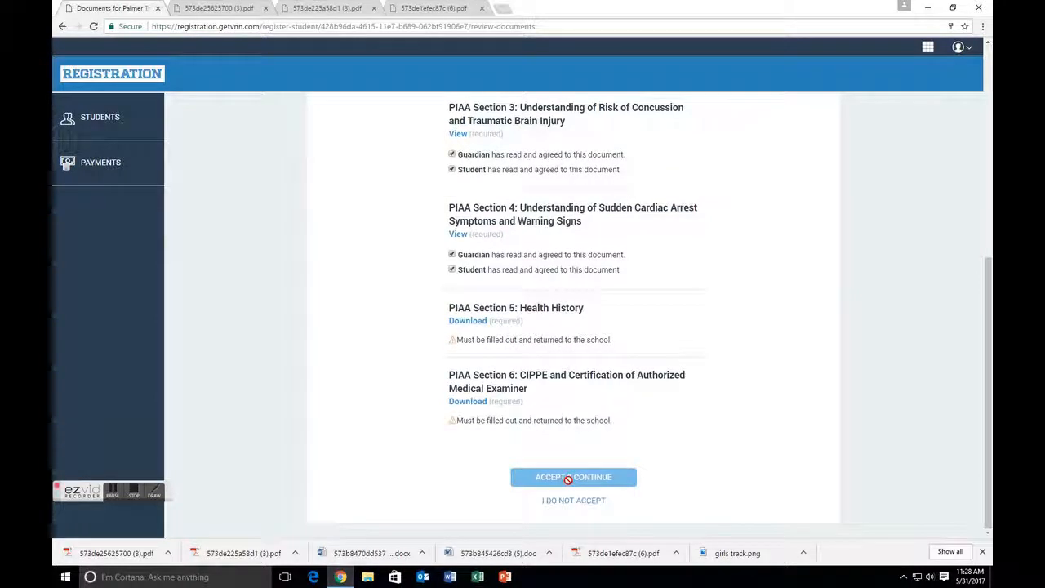
# Download and review the PIAA Section 5 health history form PDF
pyautogui.click(467, 321)
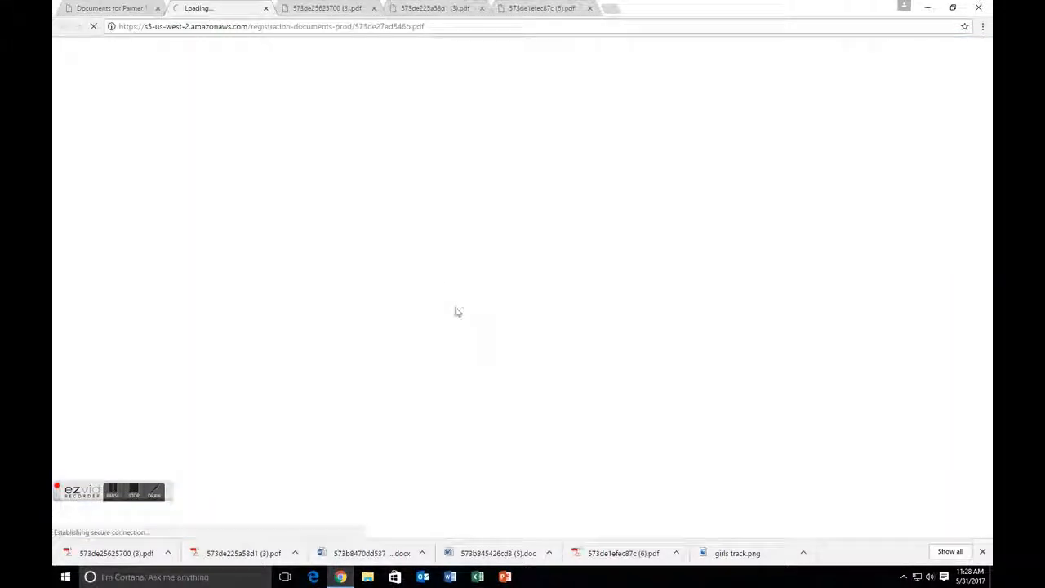
pyautogui.click(168, 553)
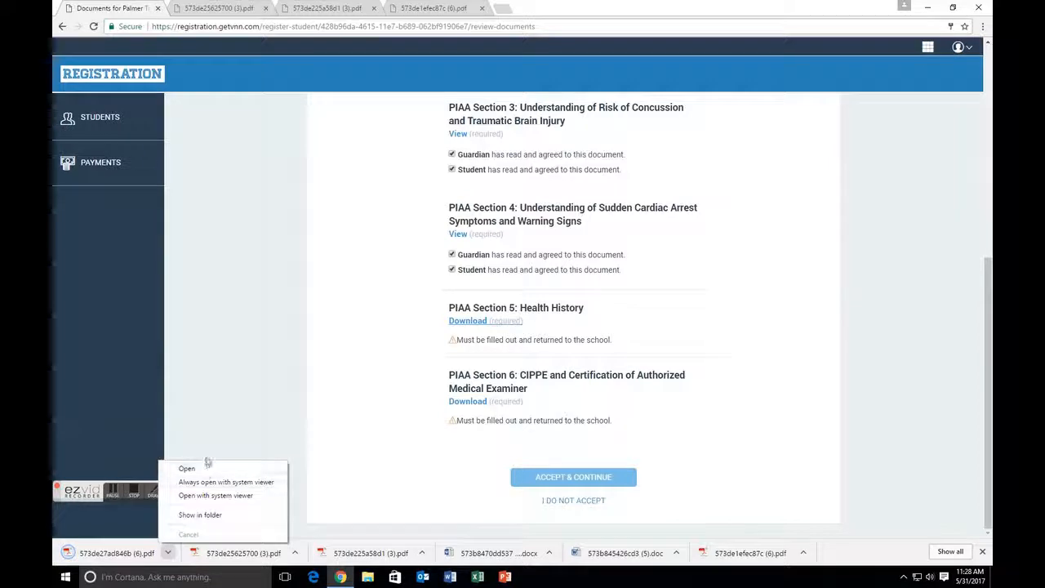
pyautogui.click(208, 472)
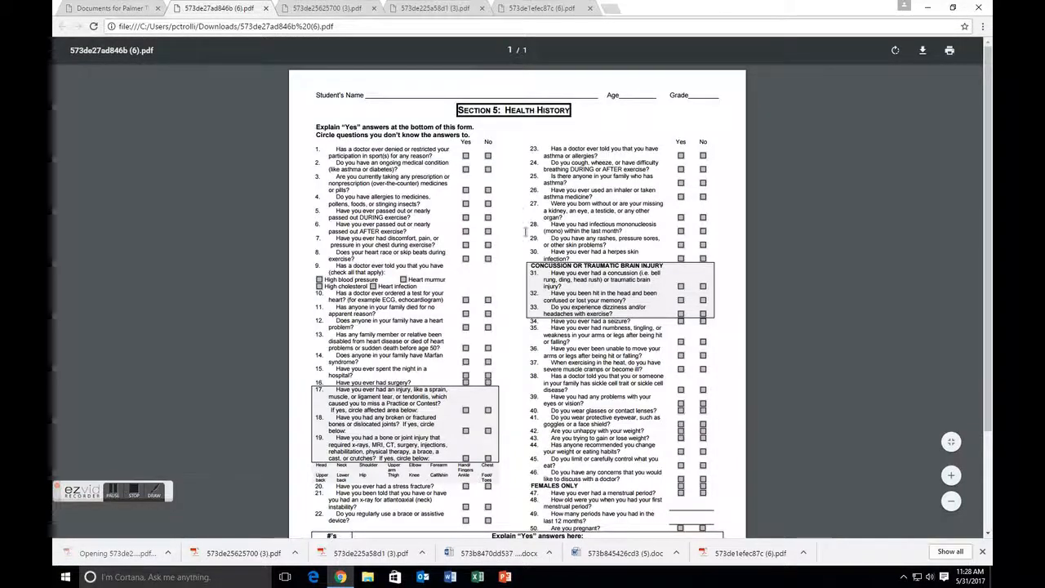
pyautogui.scroll(-2, 516, 245)
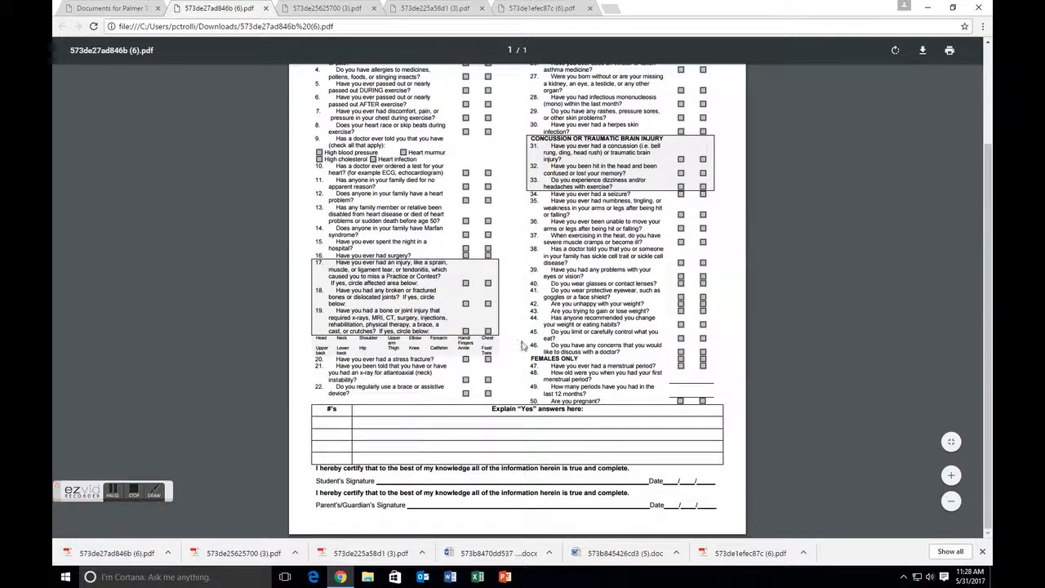
pyautogui.scroll(3, 523, 351)
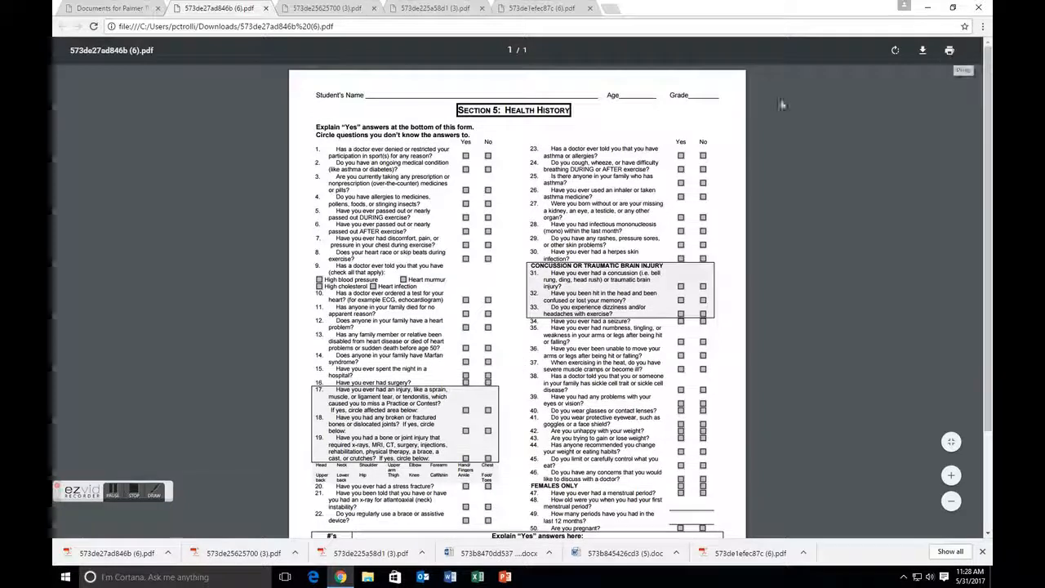
# Download and review the Section 6 CIPPE form, then accept the documents and continue
pyautogui.click(135, 10)
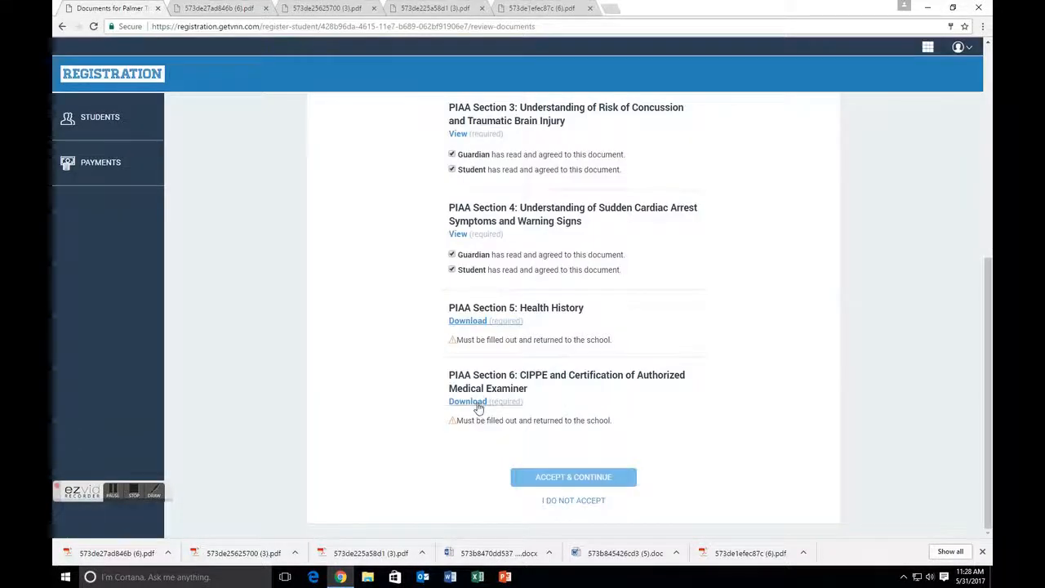
pyautogui.click(478, 405)
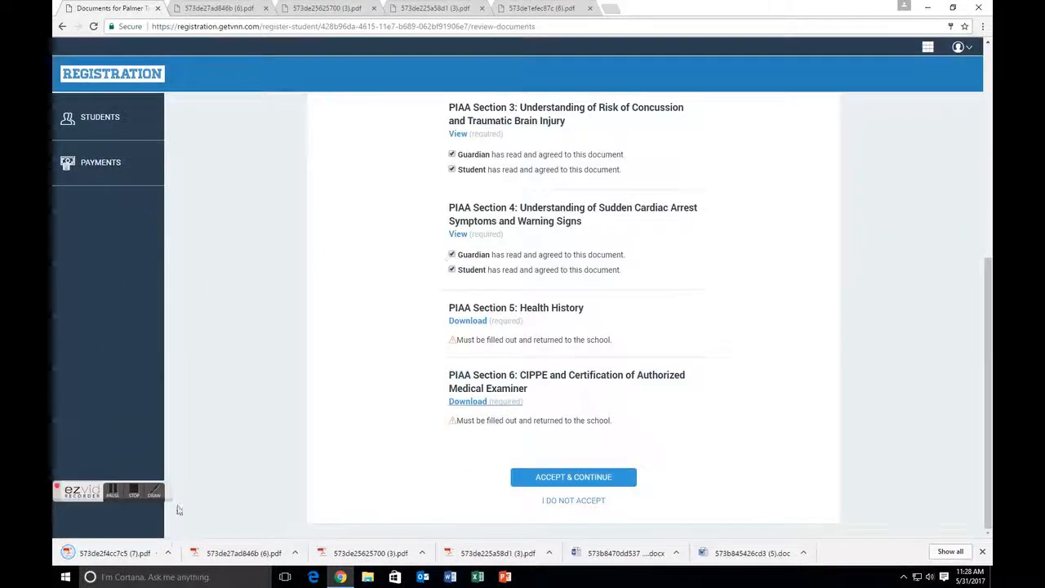
pyautogui.click(168, 554)
pyautogui.click(186, 466)
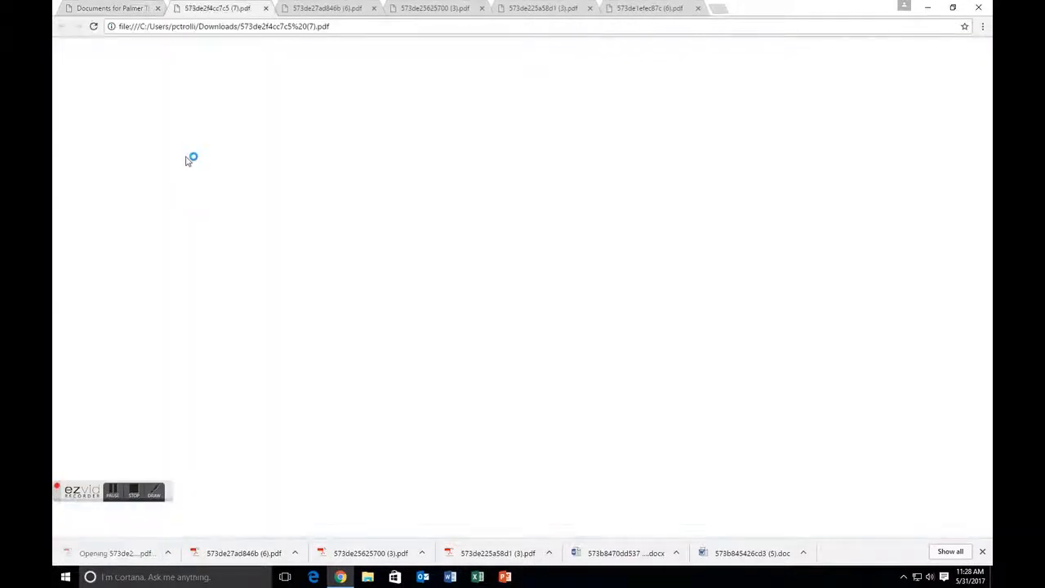
pyautogui.scroll(-3, 680, 283)
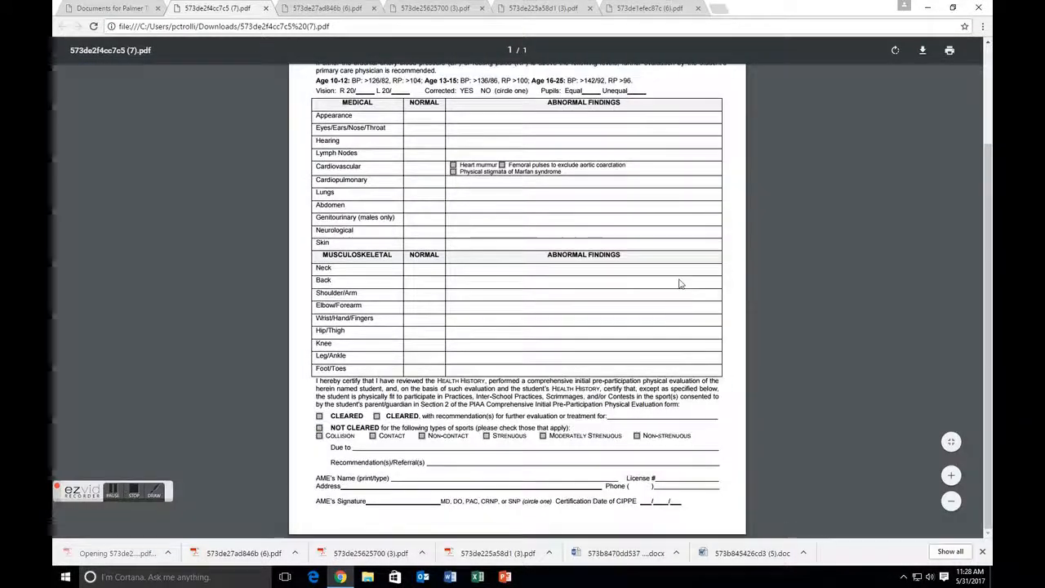
pyautogui.scroll(3, 574, 372)
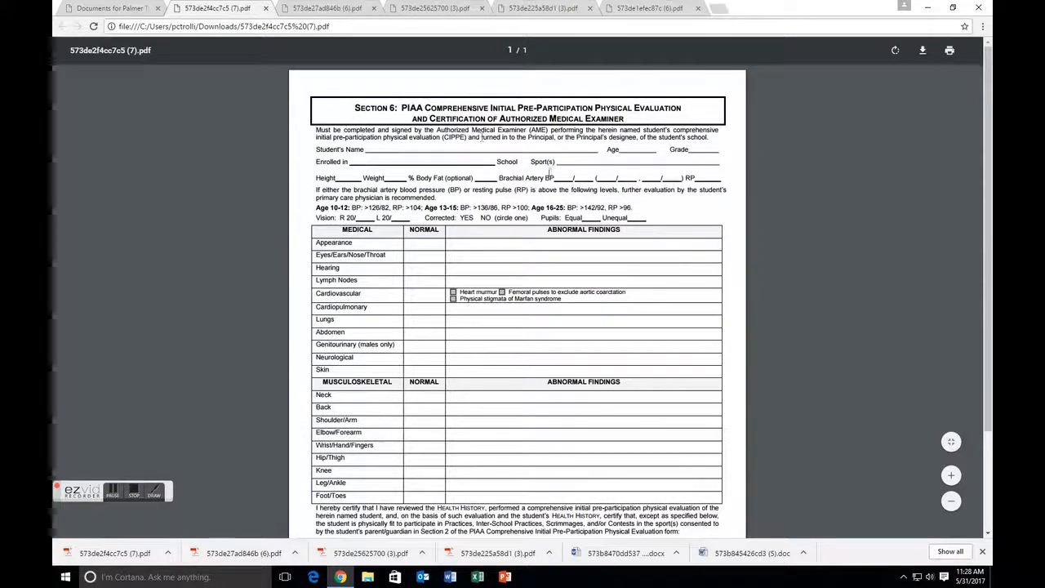
pyautogui.scroll(-3, 596, 431)
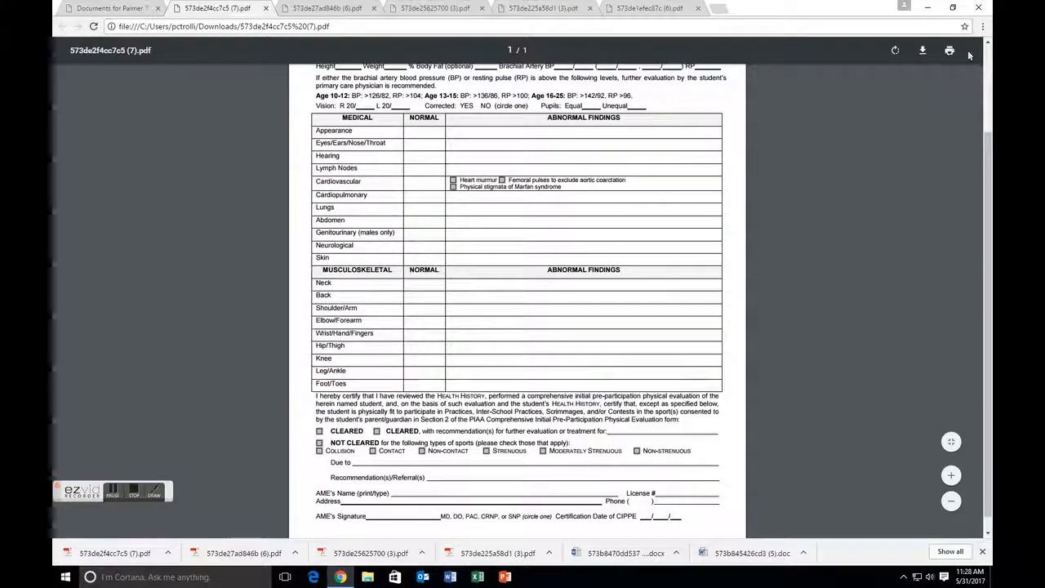
pyautogui.click(112, 8)
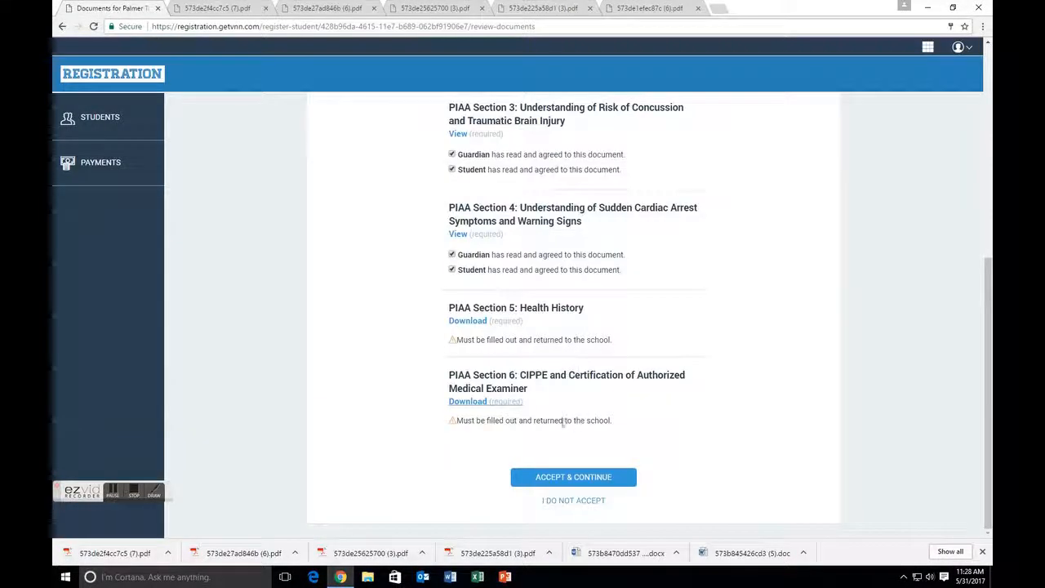
pyautogui.click(573, 479)
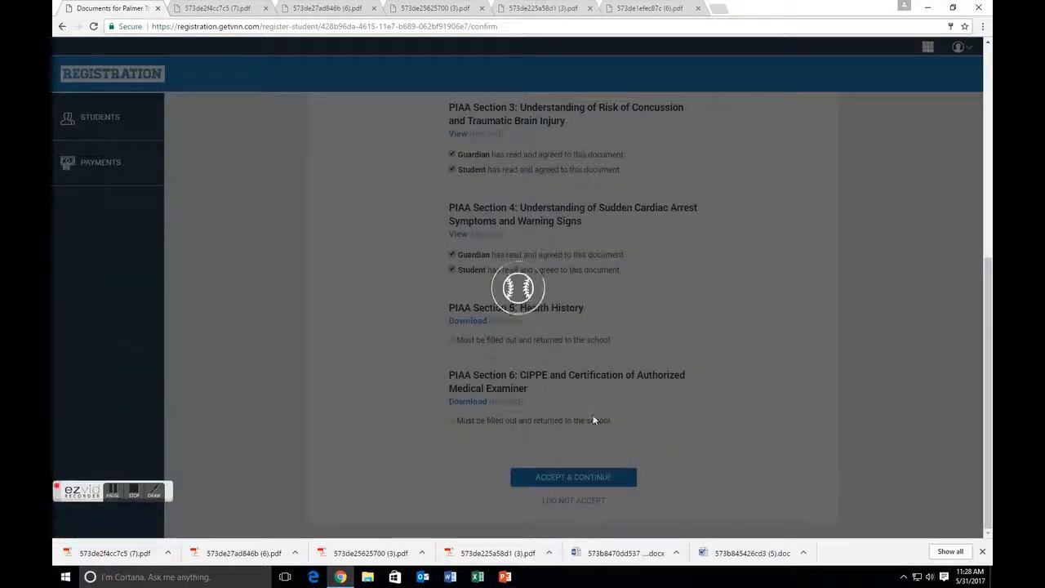
# Agree to the student registration terms and sign with the student's full name
pyautogui.scroll(1, 601, 303)
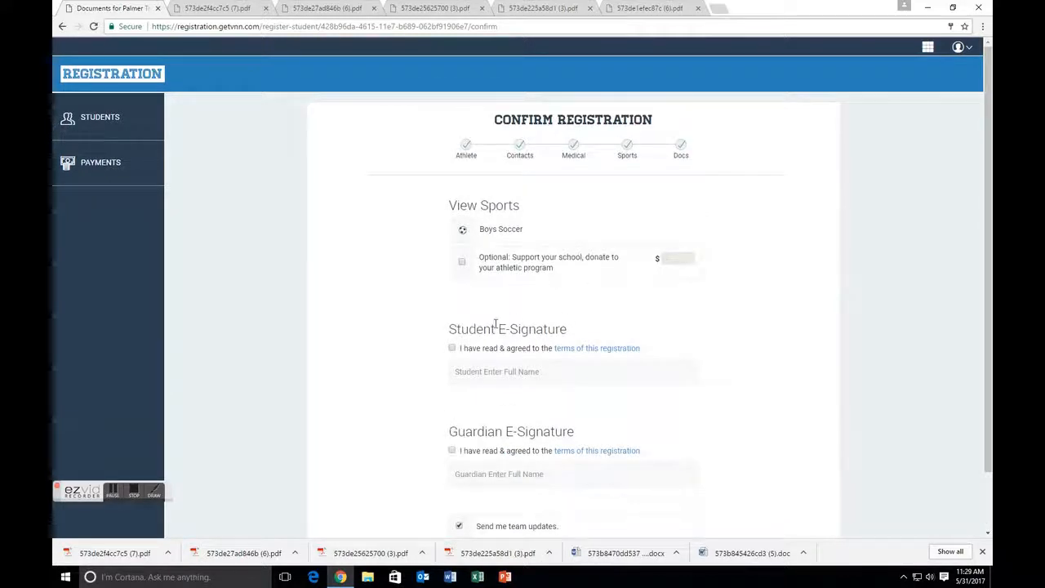
pyautogui.click(452, 349)
pyautogui.click(479, 371)
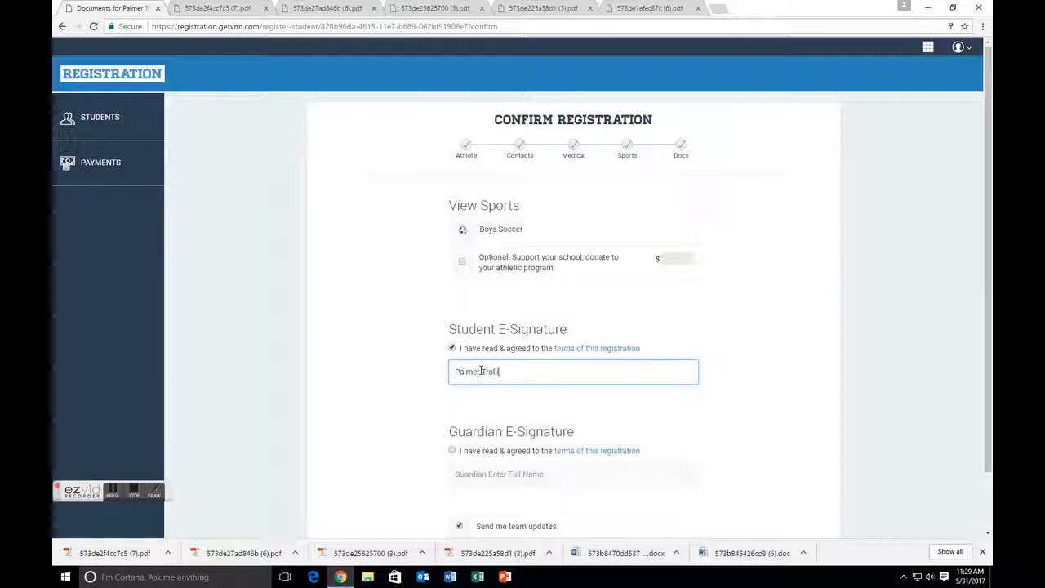
# Read and agree to the guardian terms, then sign with the guardian's full name
pyautogui.click(574, 454)
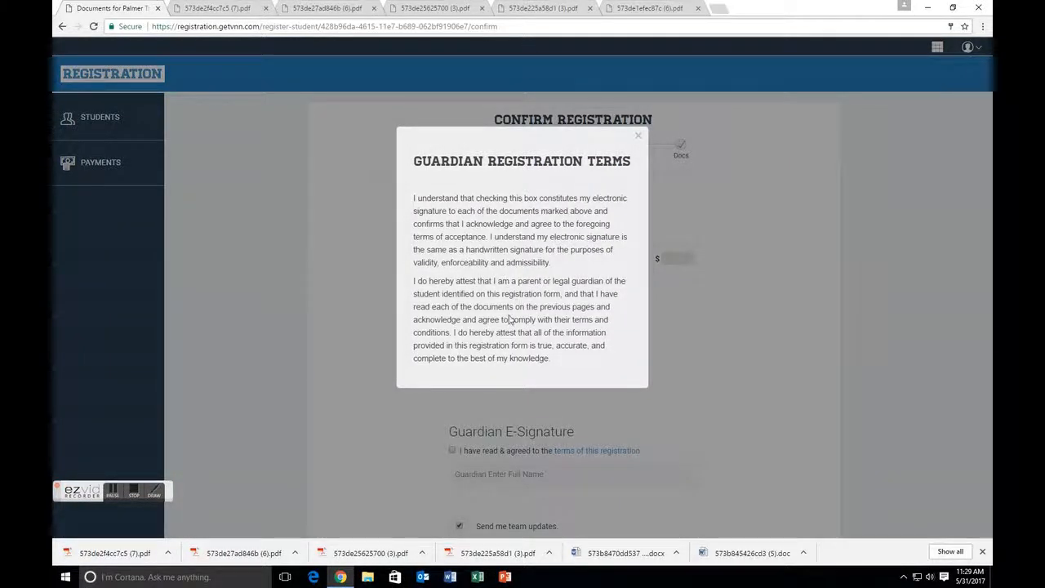
pyautogui.click(638, 137)
pyautogui.scroll(-1, 558, 348)
pyautogui.click(452, 396)
pyautogui.click(520, 420)
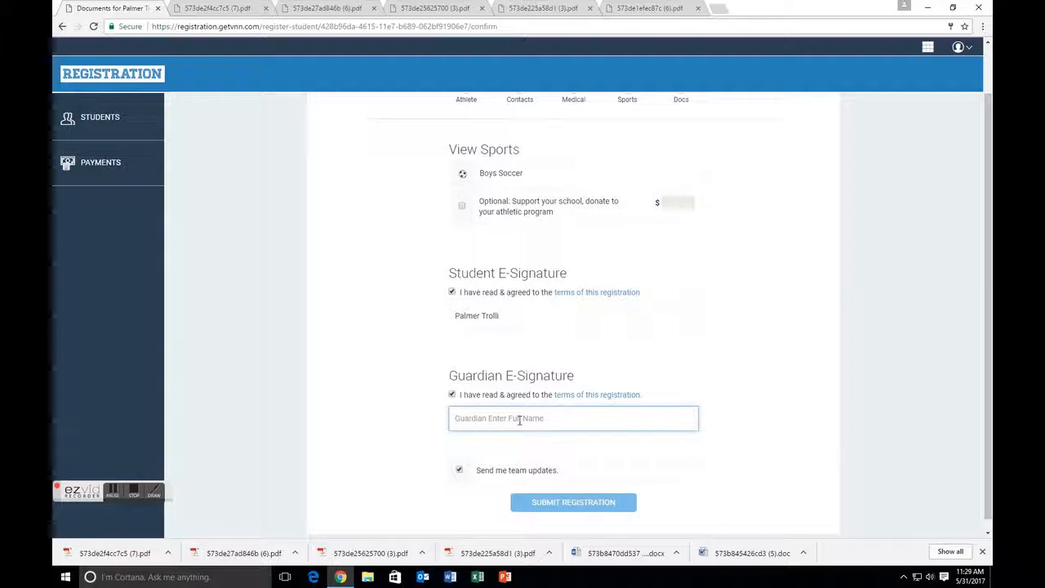
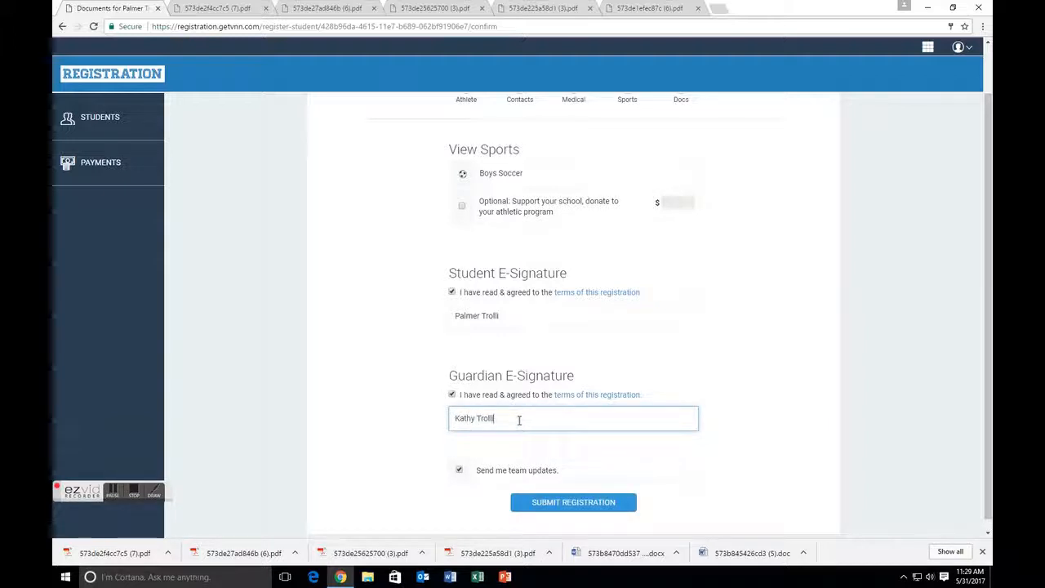
# Untick Send me team updates and submit the registration
pyautogui.scroll(-1, 491, 454)
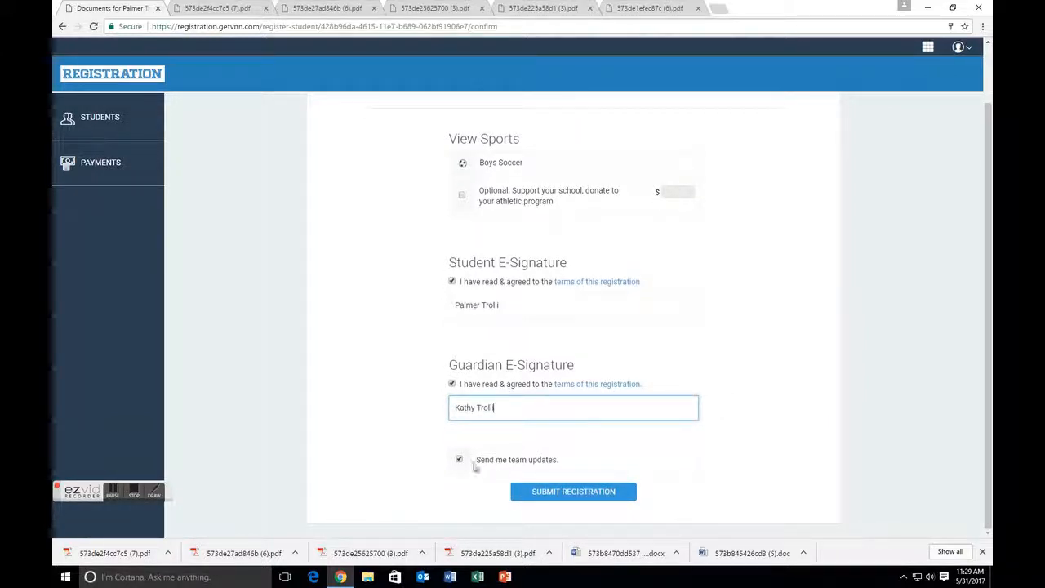
pyautogui.click(460, 461)
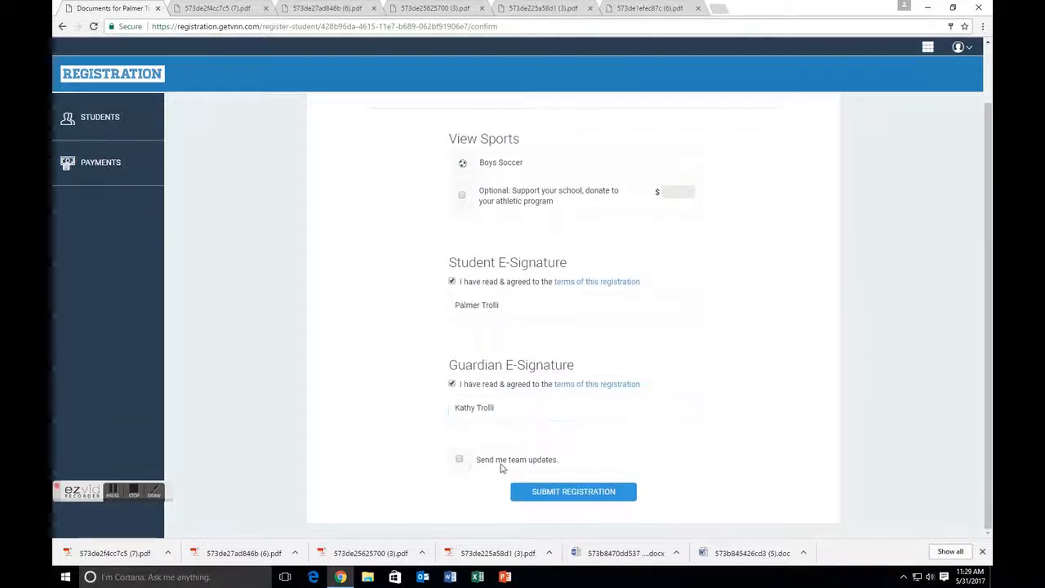
pyautogui.click(583, 493)
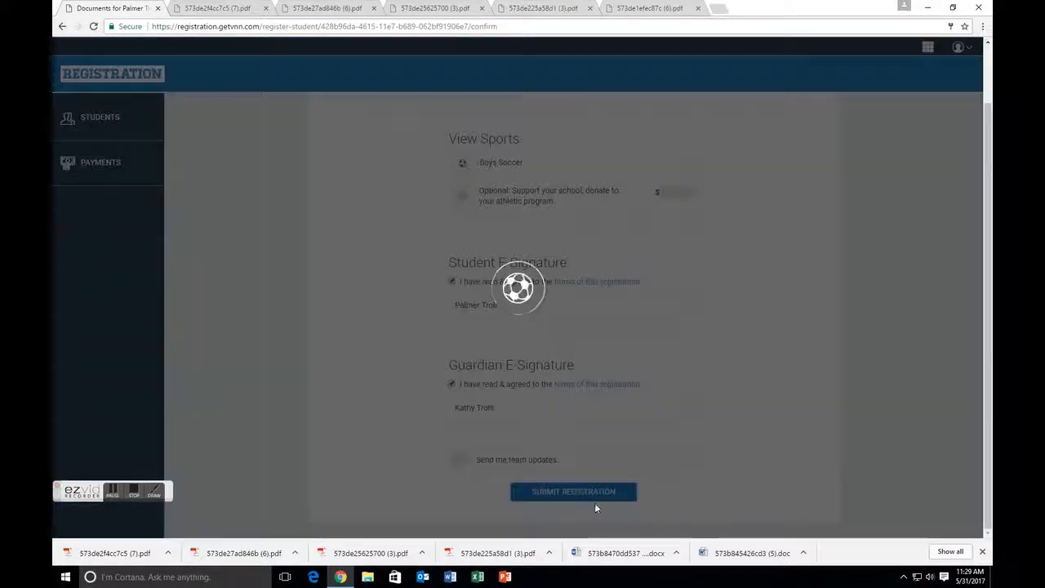
# Scroll the confirmation page showing Boys Soccer 2016/2017 at $0.00 and the registration documents
pyautogui.scroll(-2, 580, 261)
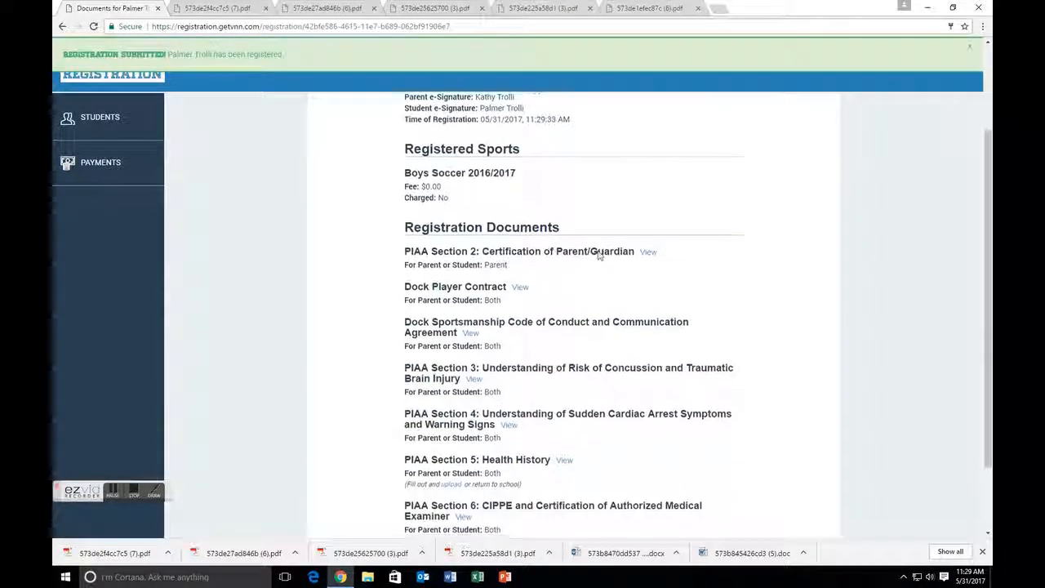
pyautogui.scroll(2, 548, 427)
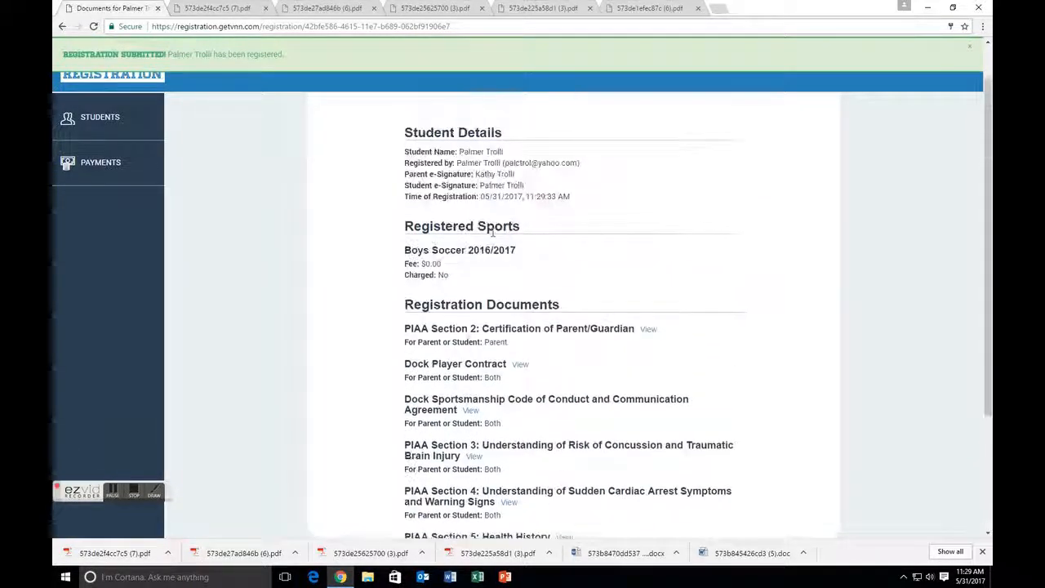
pyautogui.scroll(-2, 545, 196)
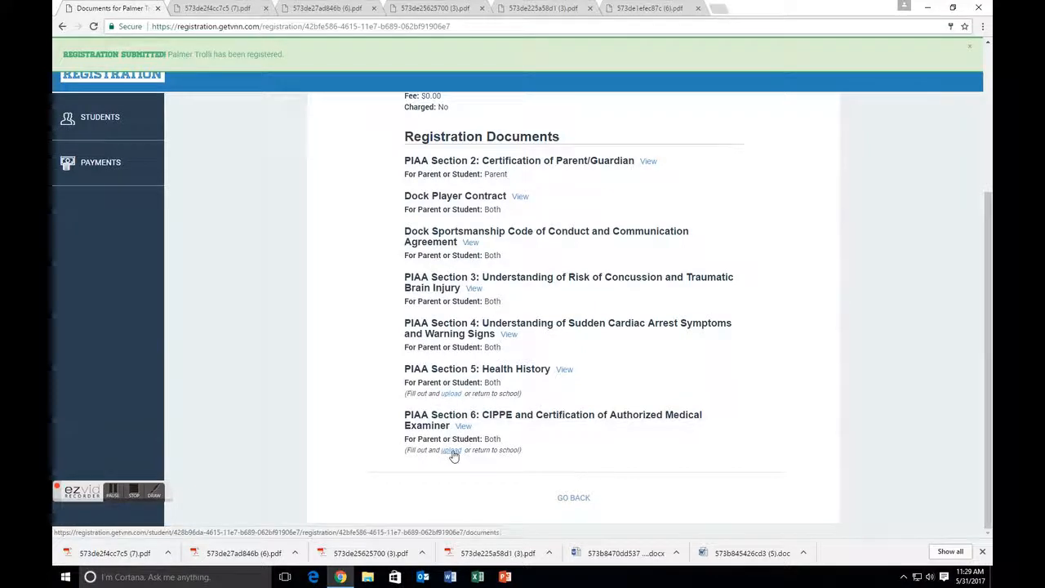
# Attach Booster Club Link Page.pdf to the Section 5 Health History slot, dated May 31st 2017
pyautogui.click(451, 395)
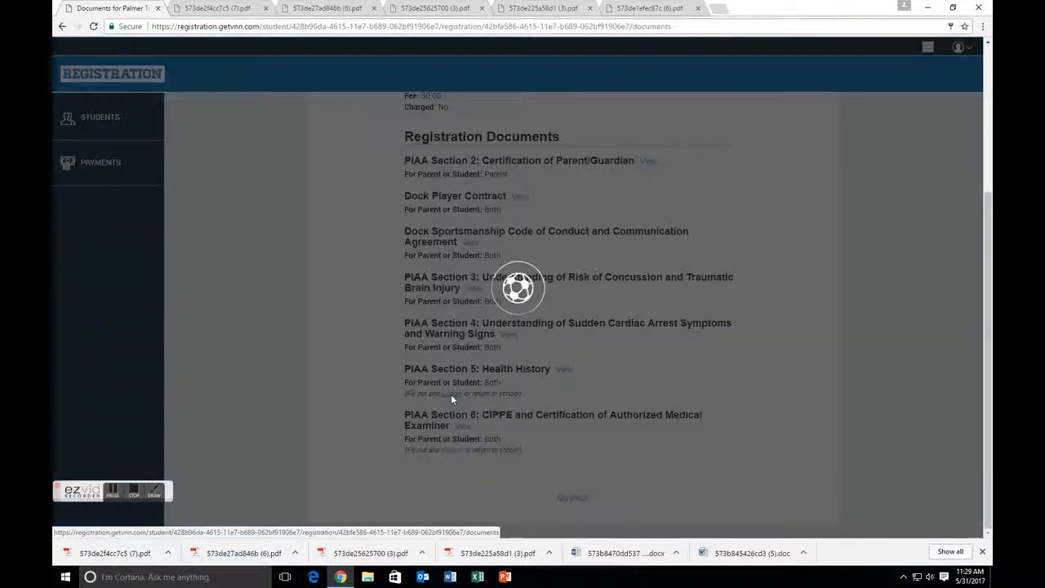
pyautogui.scroll(-1, 490, 392)
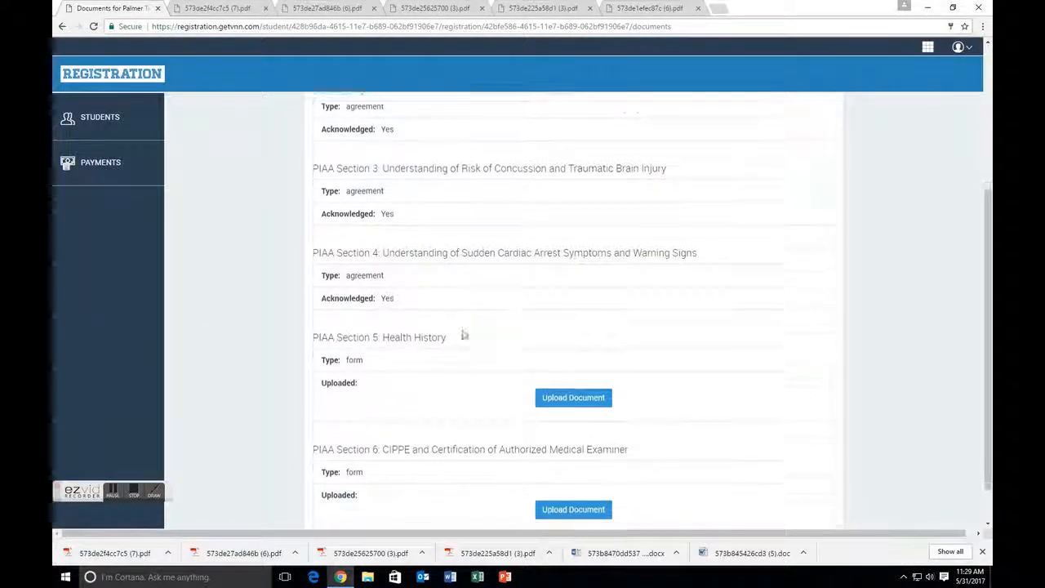
pyautogui.scroll(-1, 571, 450)
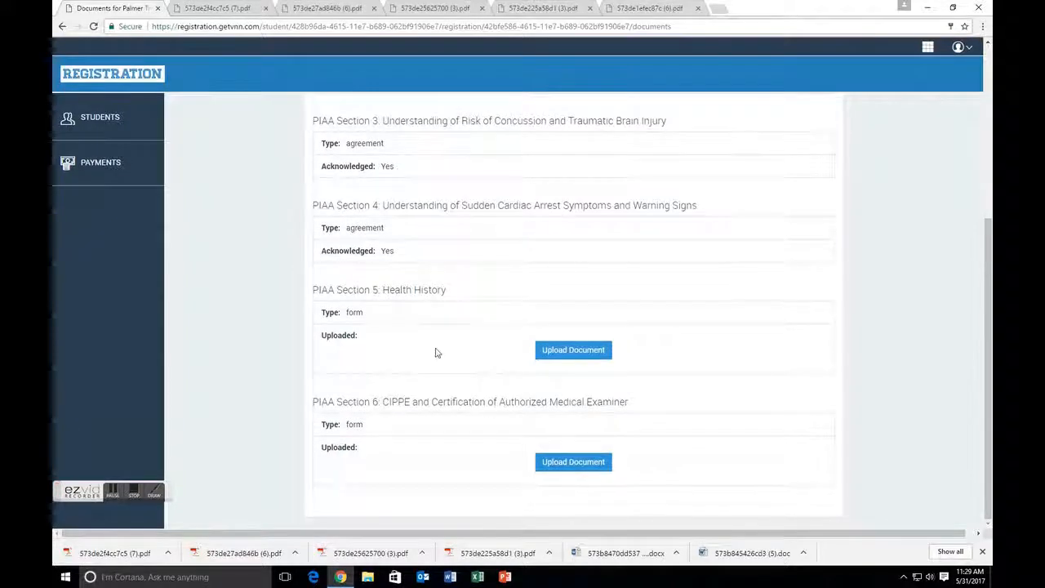
pyautogui.click(573, 349)
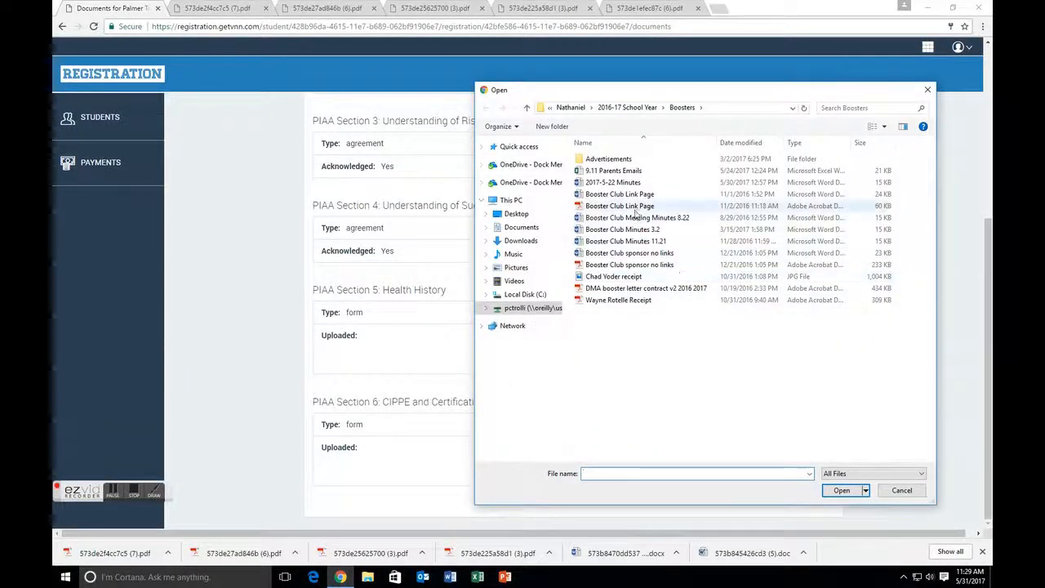
pyautogui.doubleClick(637, 206)
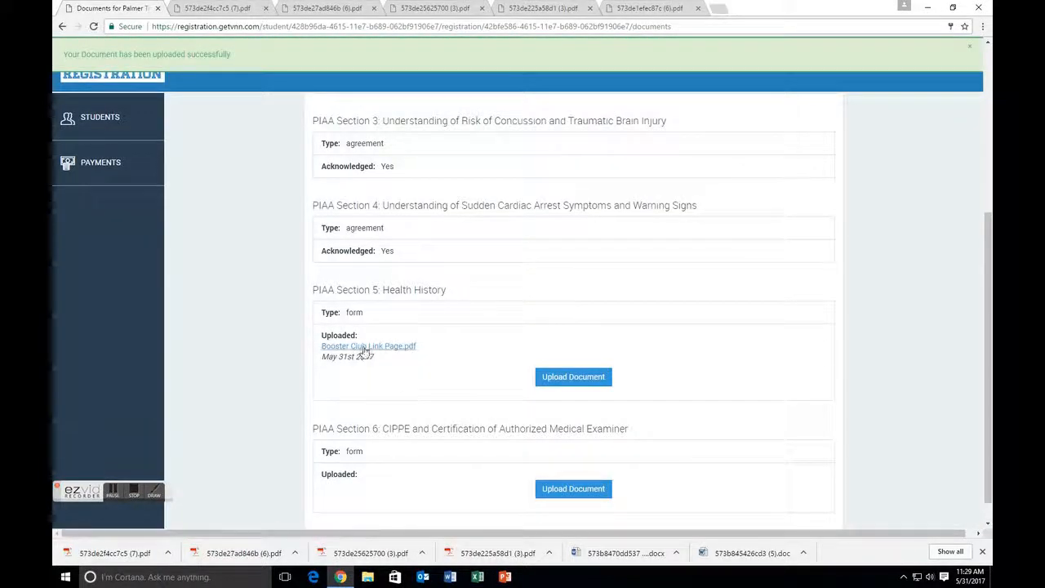
pyautogui.scroll(4, 458, 392)
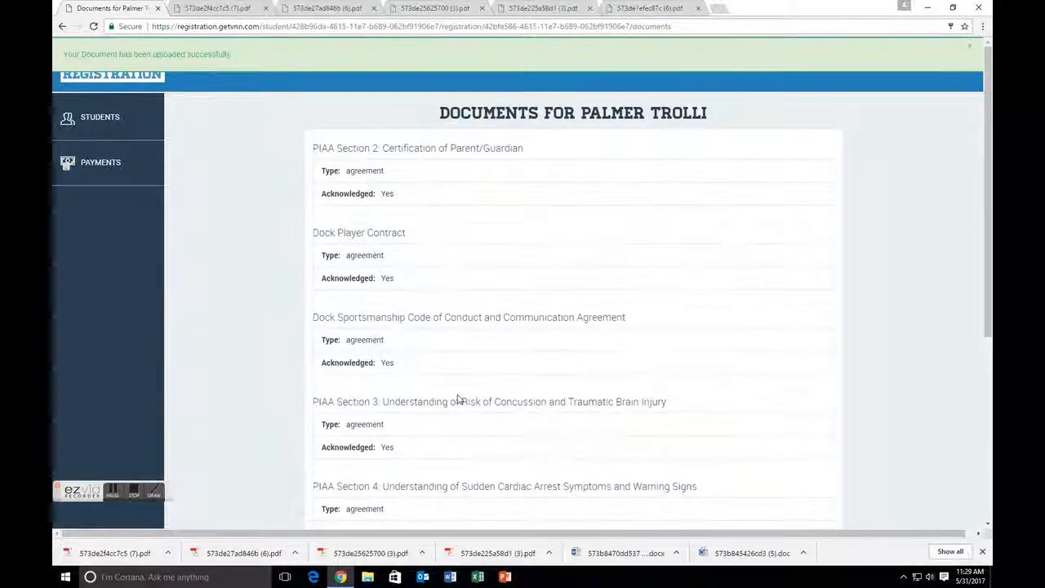
pyautogui.scroll(-4, 547, 191)
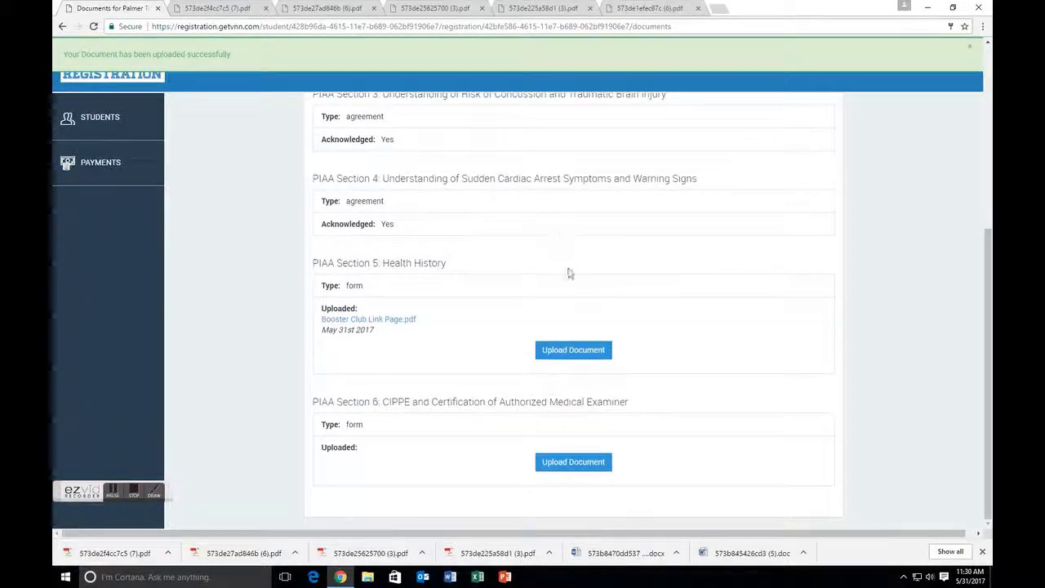
pyautogui.scroll(5, 649, 373)
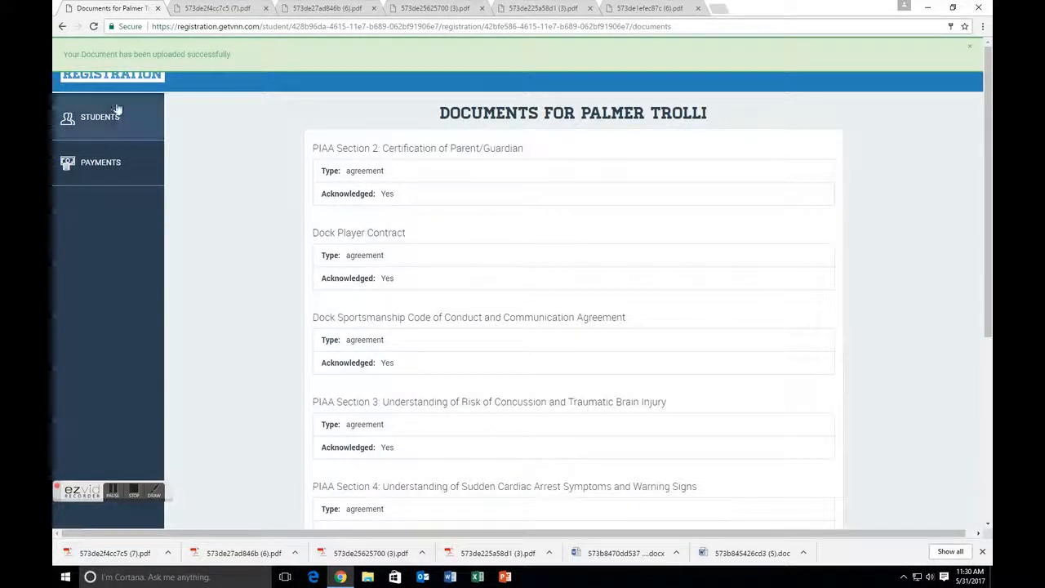
# Open the student's profile and scroll through the registered sports
pyautogui.click(110, 117)
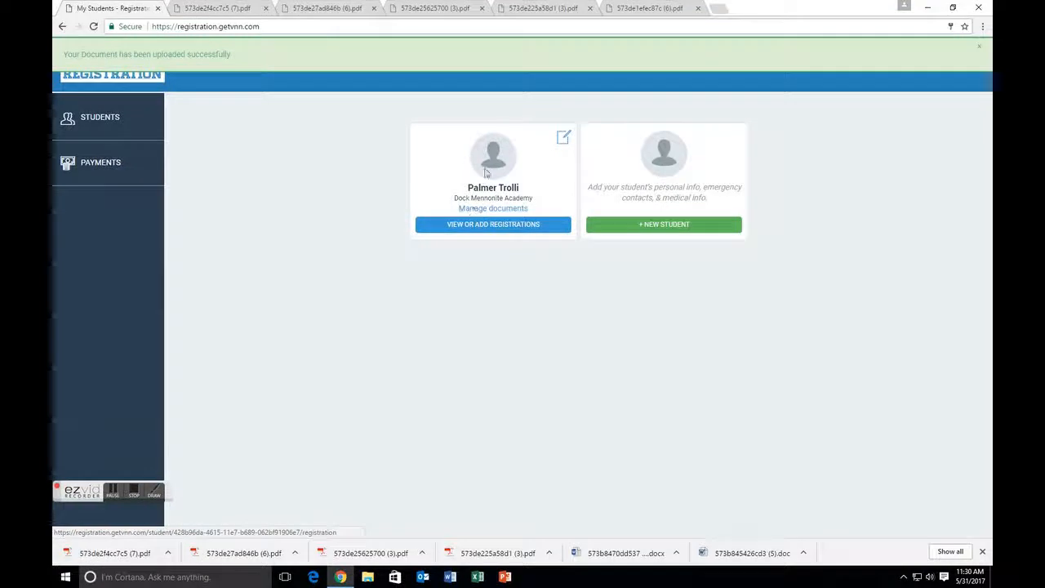
pyautogui.click(492, 228)
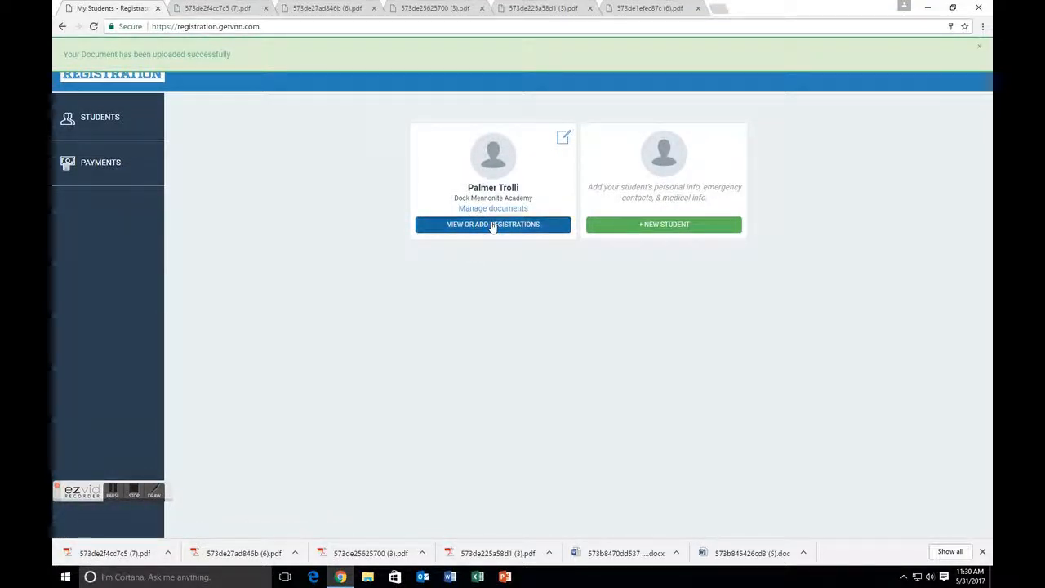
pyautogui.scroll(-2, 483, 299)
pyautogui.scroll(2, 808, 243)
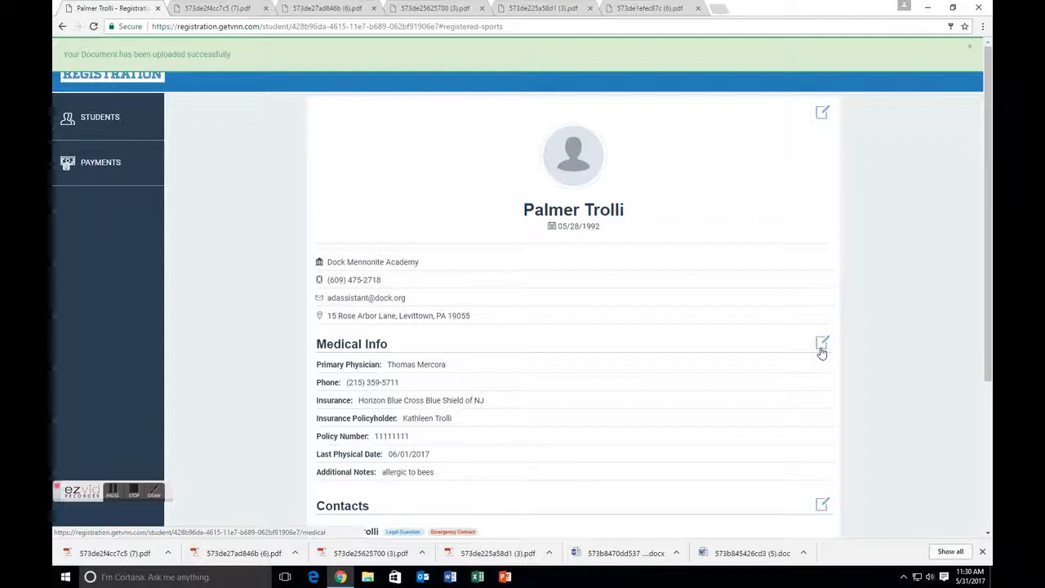
pyautogui.scroll(-2, 822, 352)
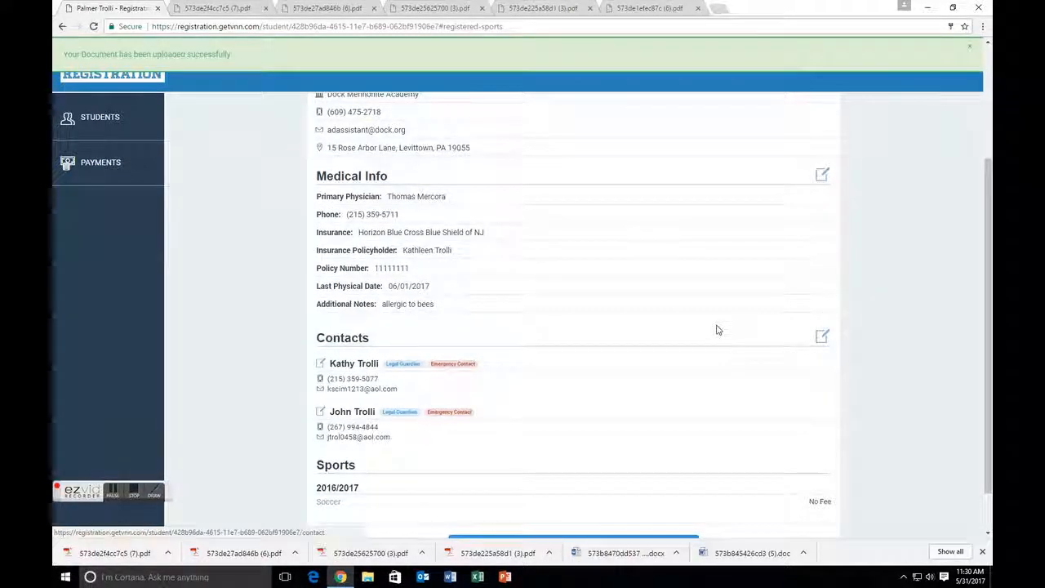
pyautogui.scroll(-1, 716, 329)
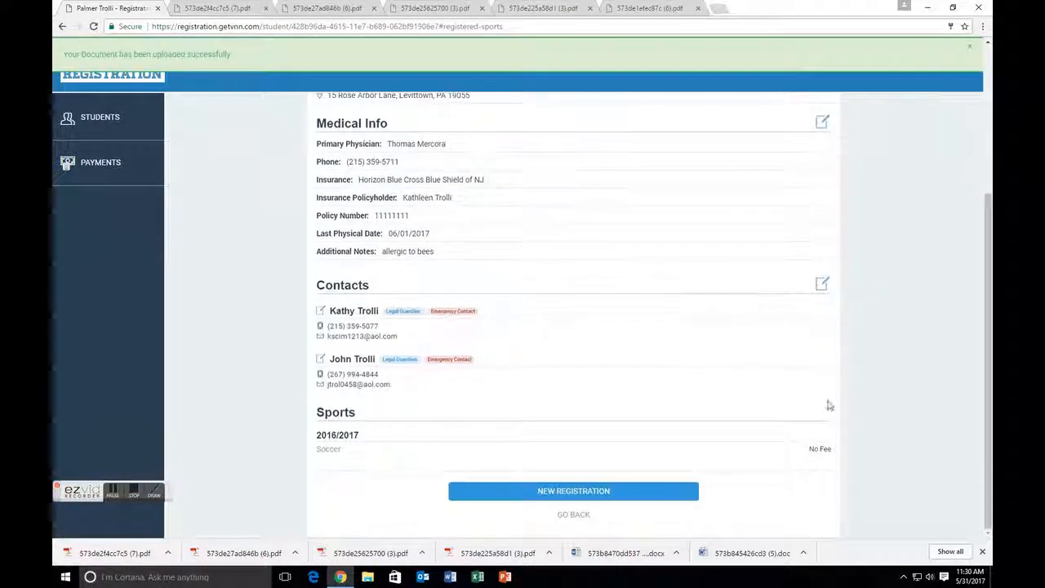
# Return to the students overview and switch to the VNN Alerts app
pyautogui.click(581, 514)
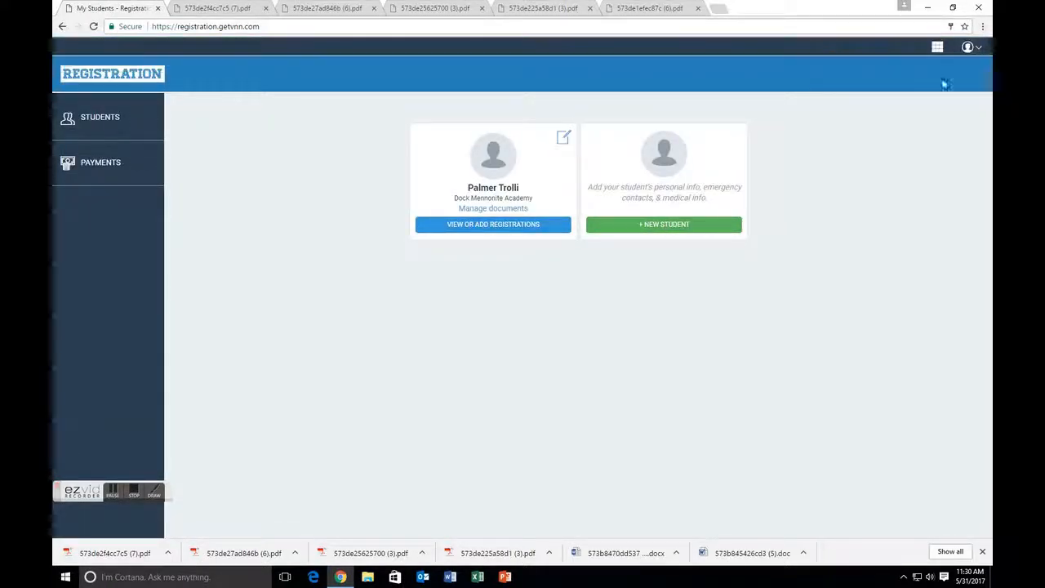
pyautogui.click(935, 47)
pyautogui.click(901, 82)
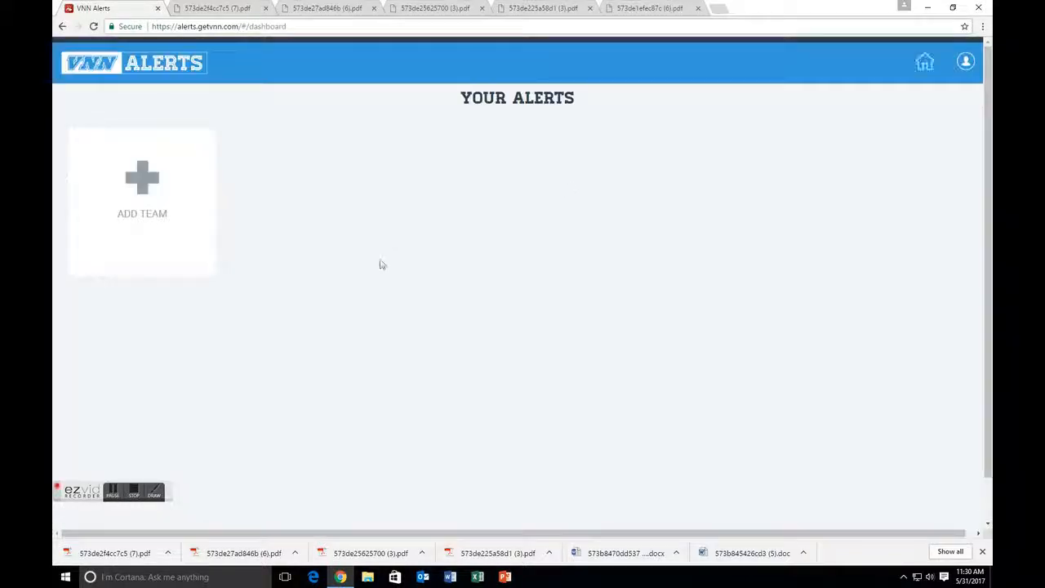
# Add a team alert for Dock Mennonite Academy Boys Varsity Baseball
pyautogui.click(148, 220)
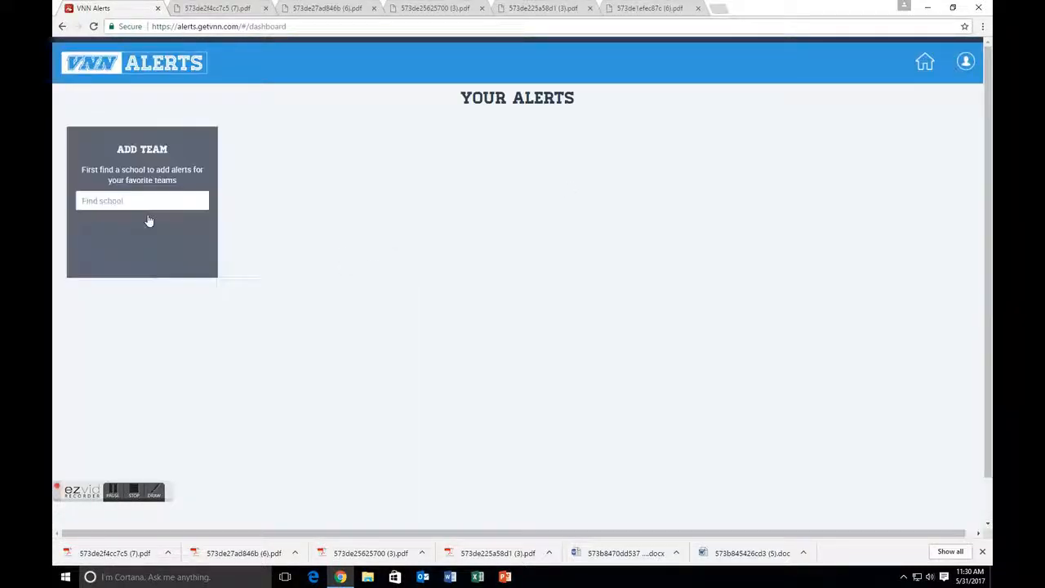
pyautogui.click(136, 202)
pyautogui.write('Dock')
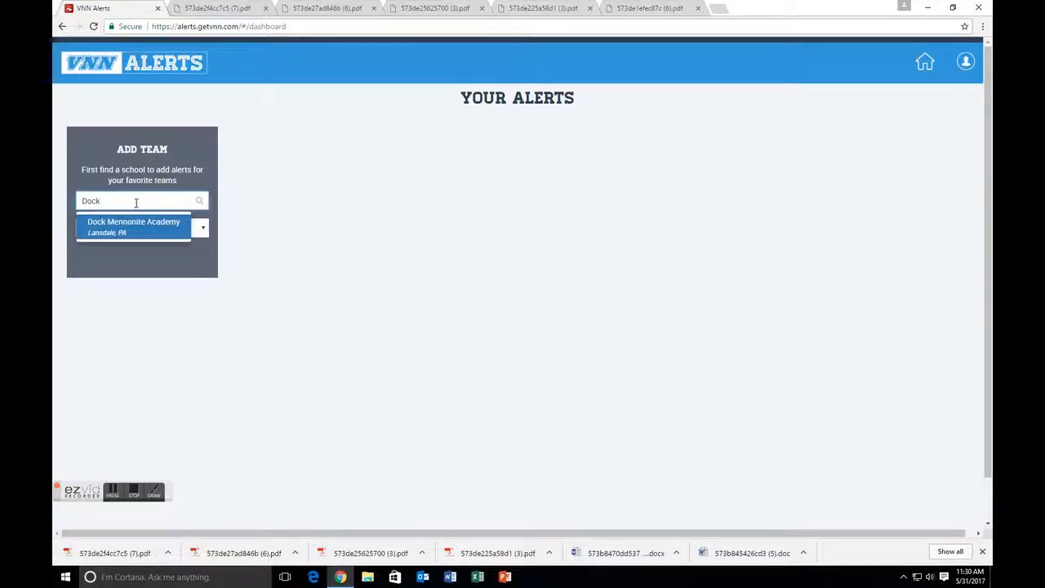
pyautogui.click(133, 229)
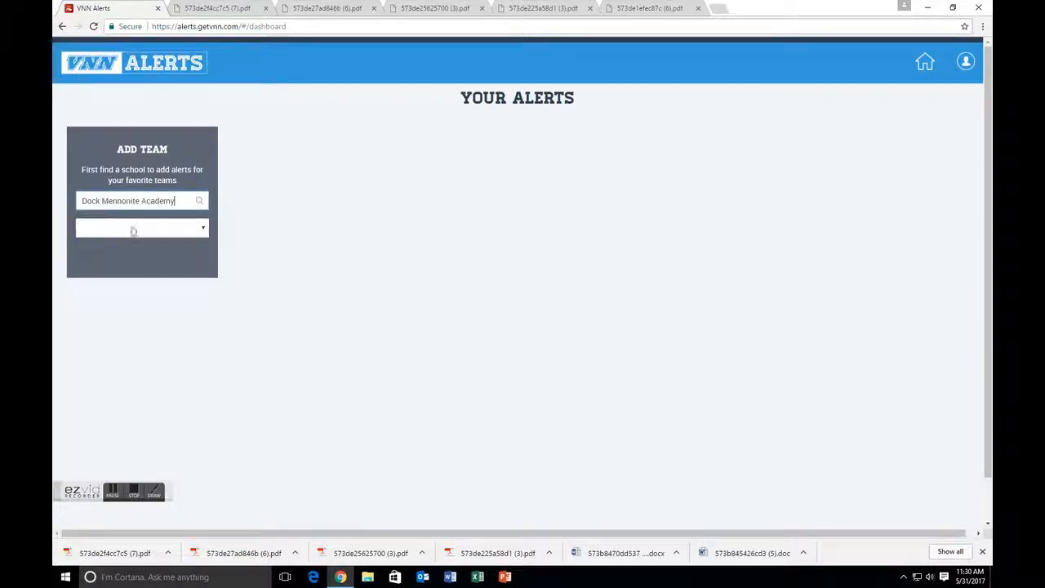
pyautogui.click(202, 230)
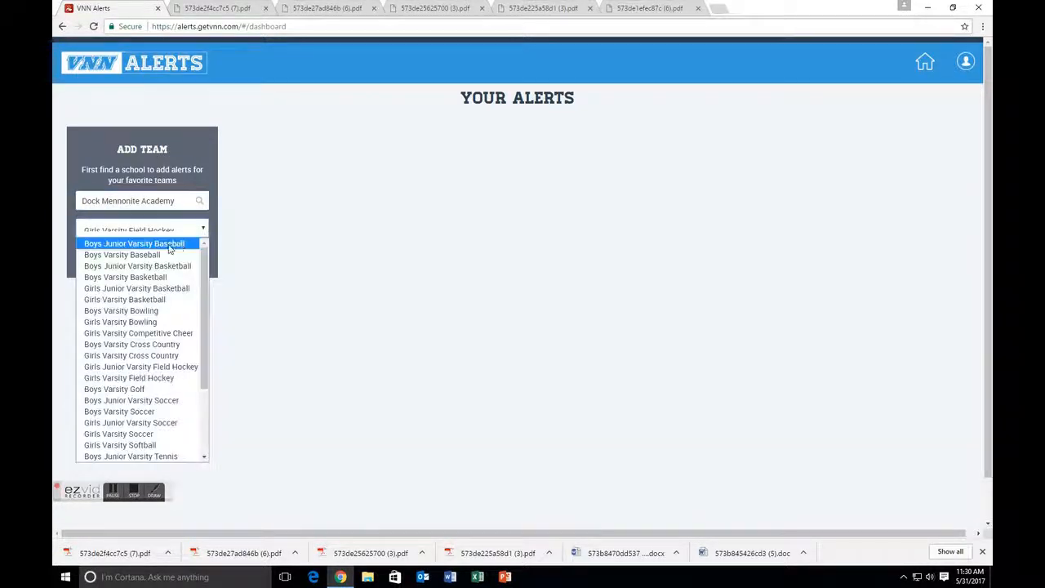
pyautogui.click(168, 256)
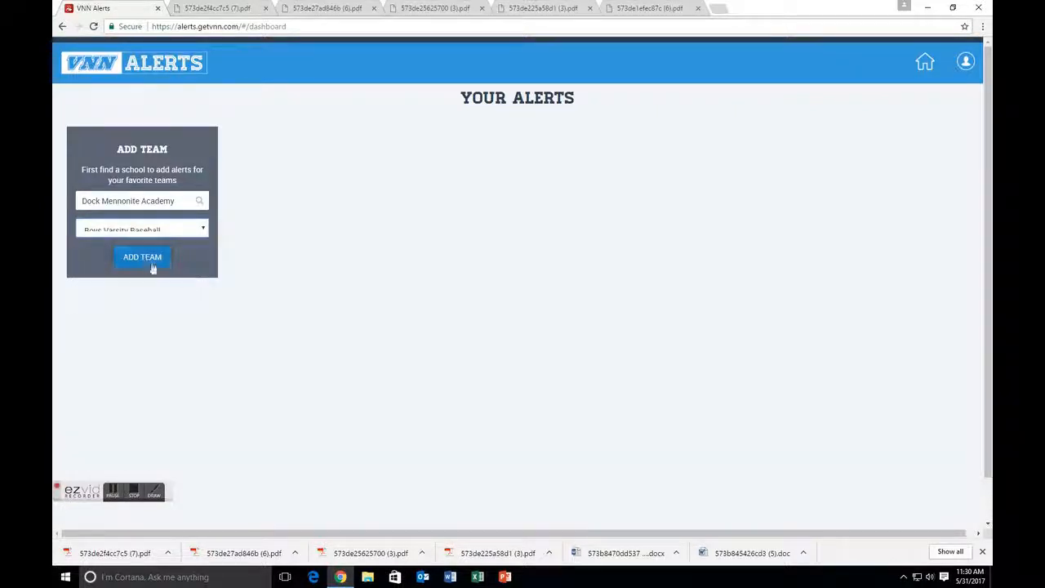
pyautogui.click(150, 265)
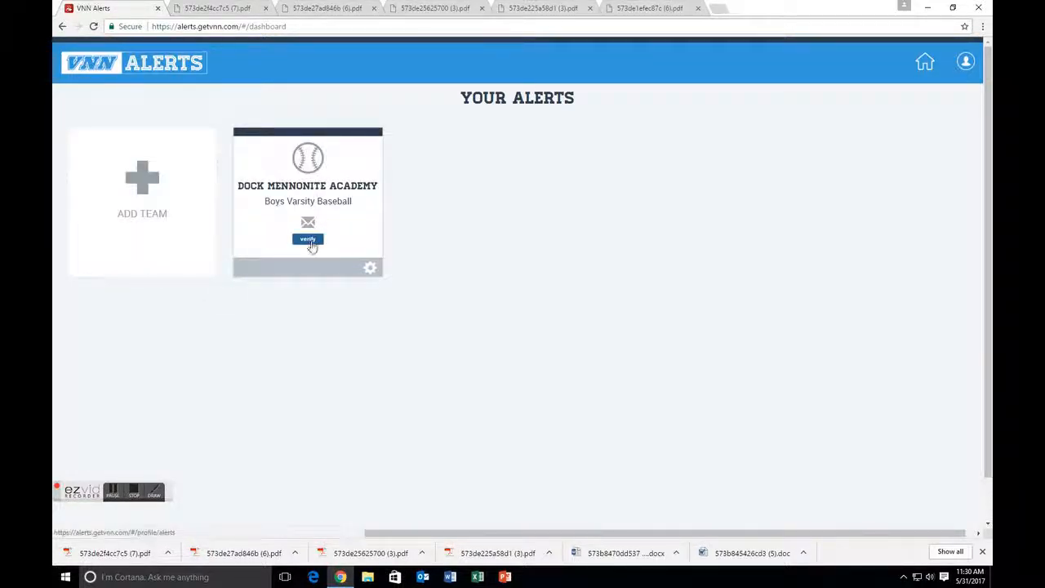
# Subscribe the team alert to Both Email and Text and start phone verification
pyautogui.click(372, 270)
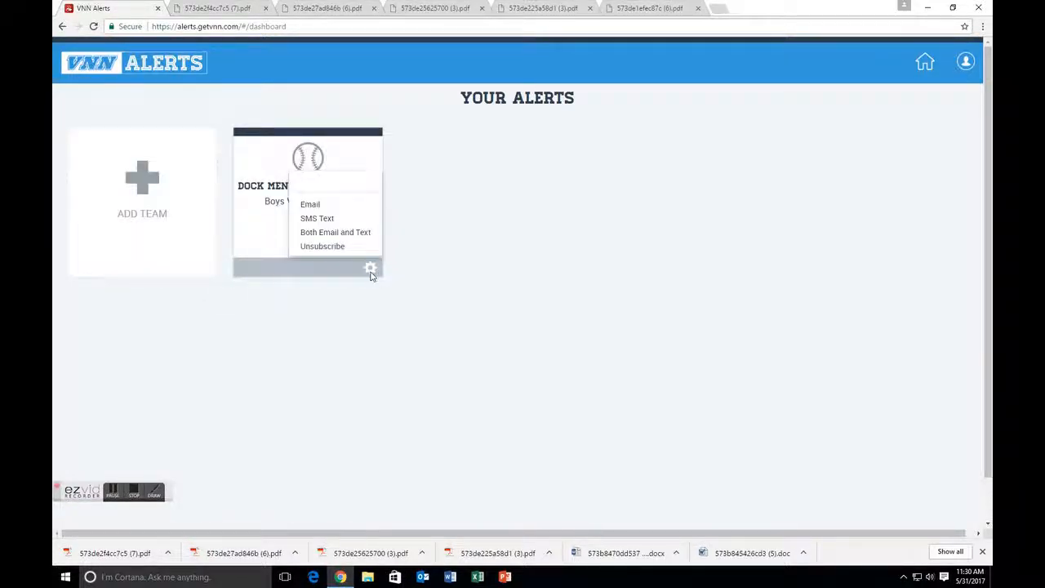
pyautogui.click(331, 231)
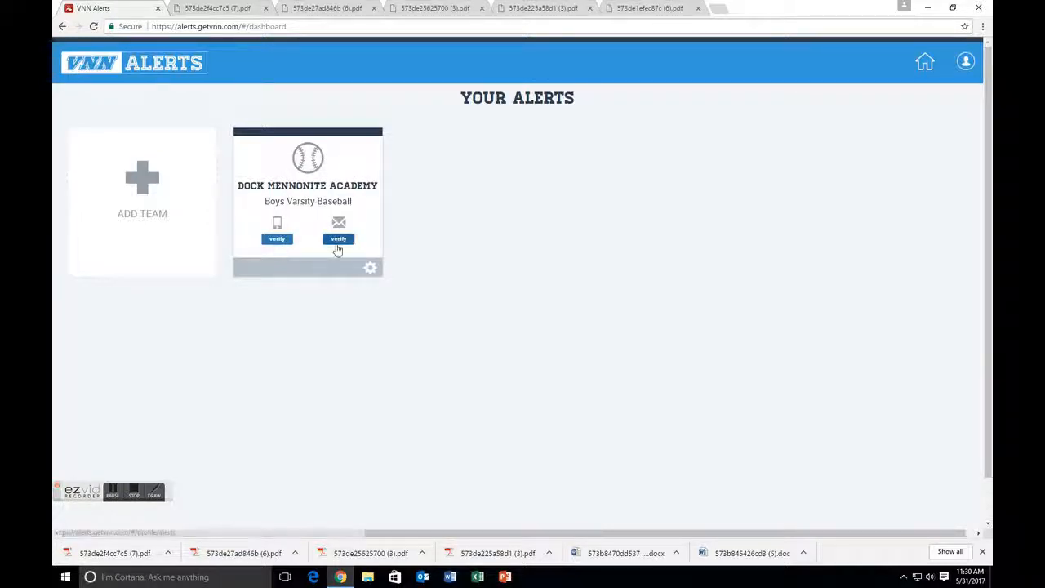
pyautogui.click(278, 238)
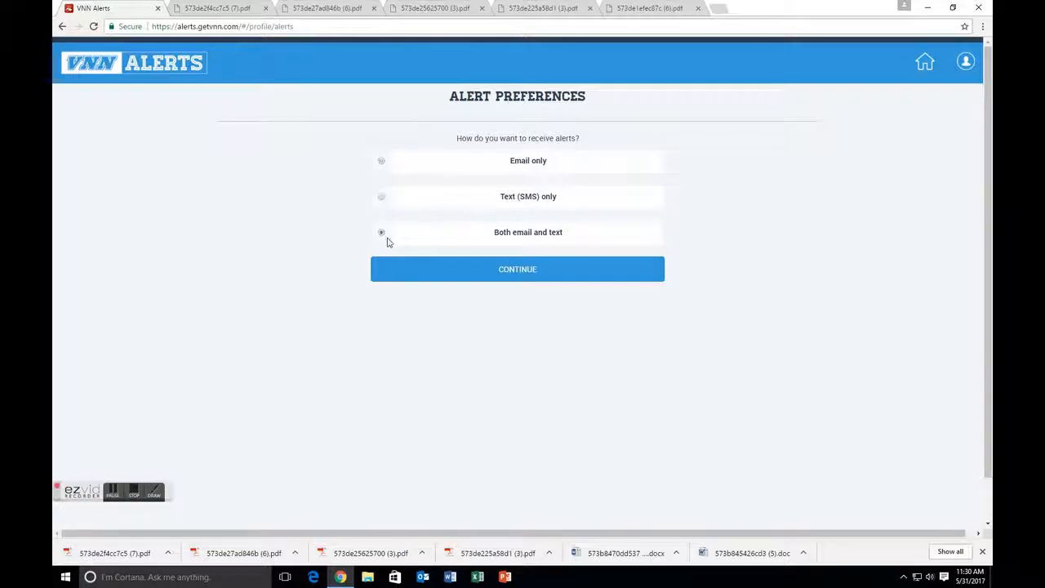
# Send a verification code to the mobile number and enter it to verify
pyautogui.click(473, 278)
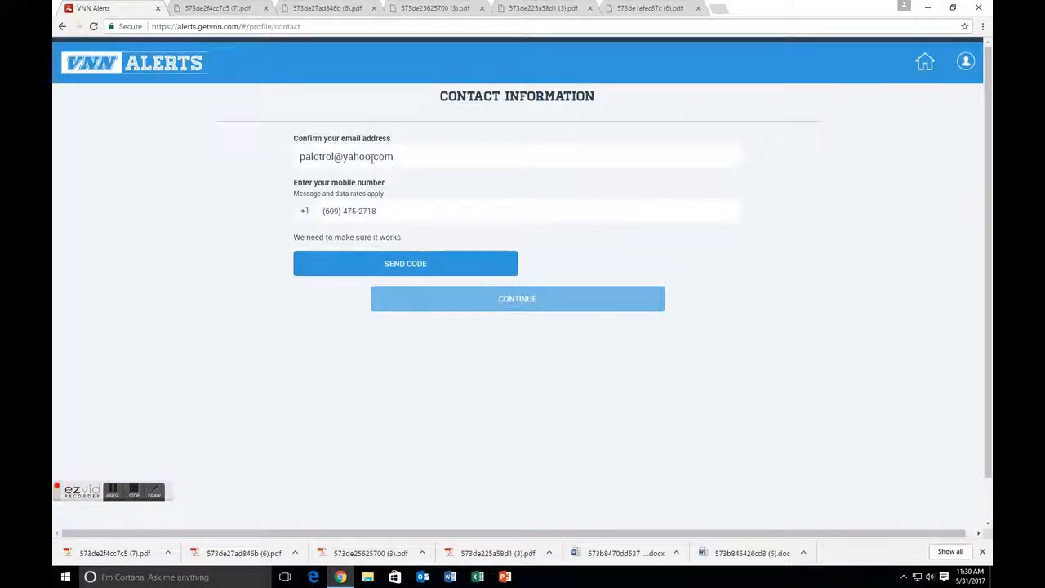
pyautogui.click(403, 270)
pyautogui.click(315, 263)
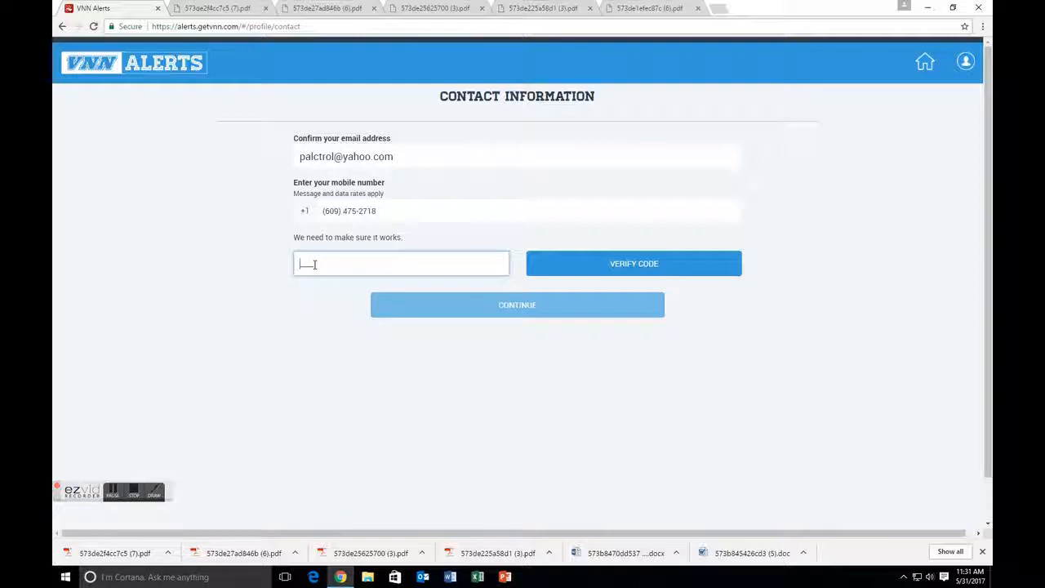
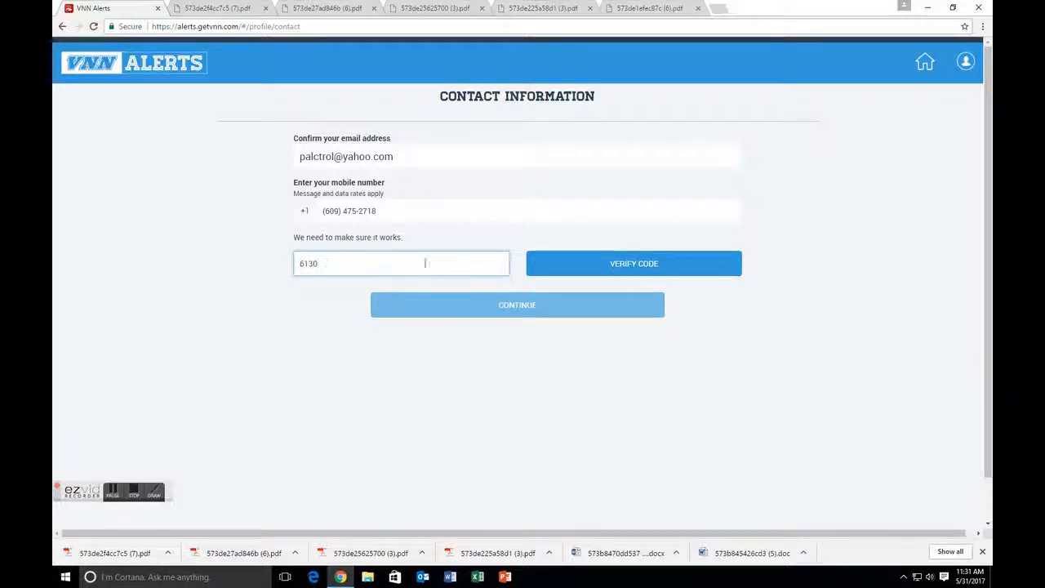
pyautogui.click(608, 264)
# Unsubscribe from the Dock Boys Varsity Baseball alert, leaving no team alerts
pyautogui.click(489, 285)
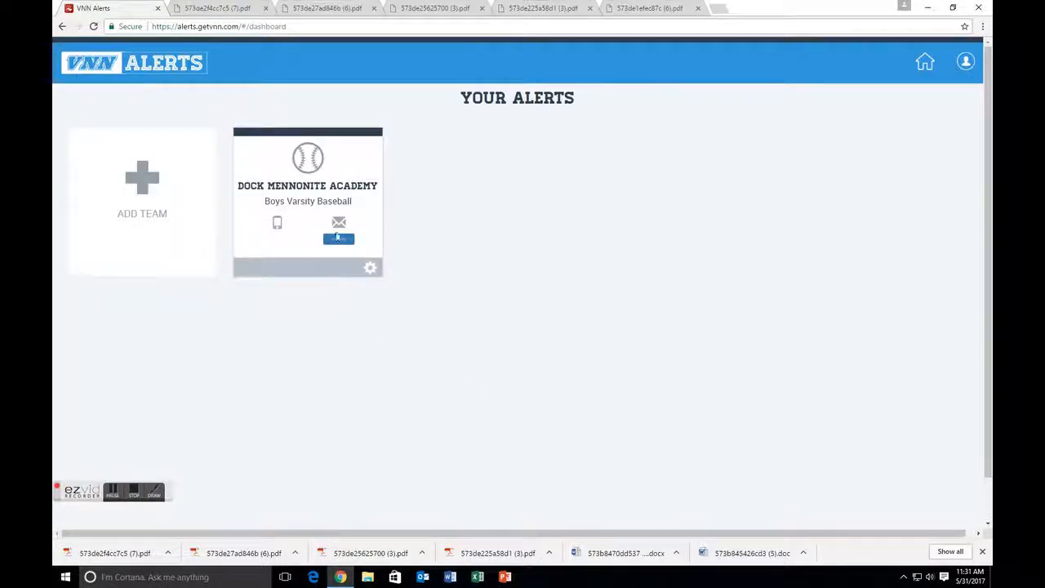
pyautogui.click(369, 267)
pyautogui.click(320, 245)
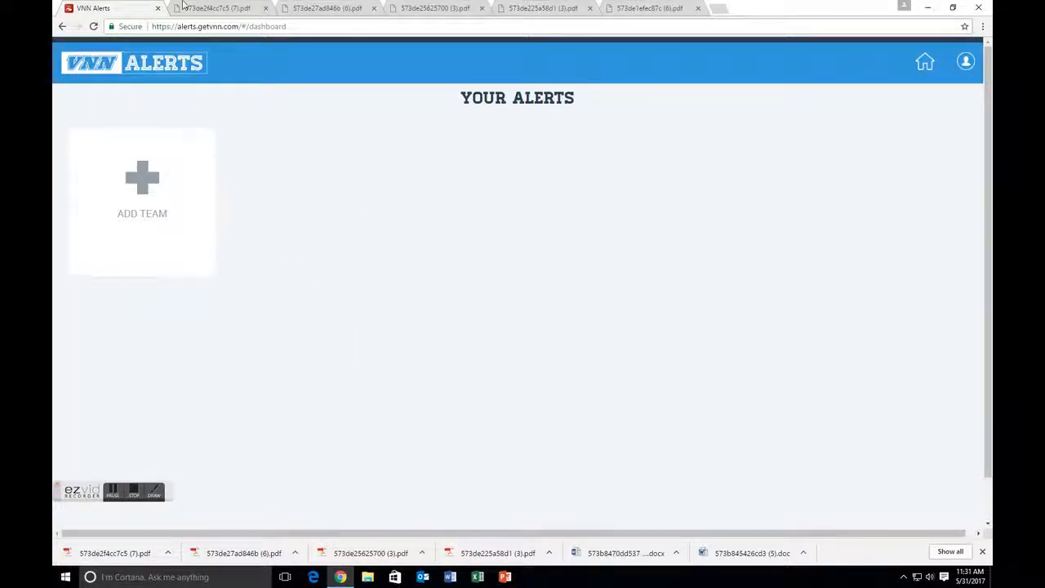
# Load dockathletics.org in a new tab and scroll through its news and alerts sections
pyautogui.click(309, 27)
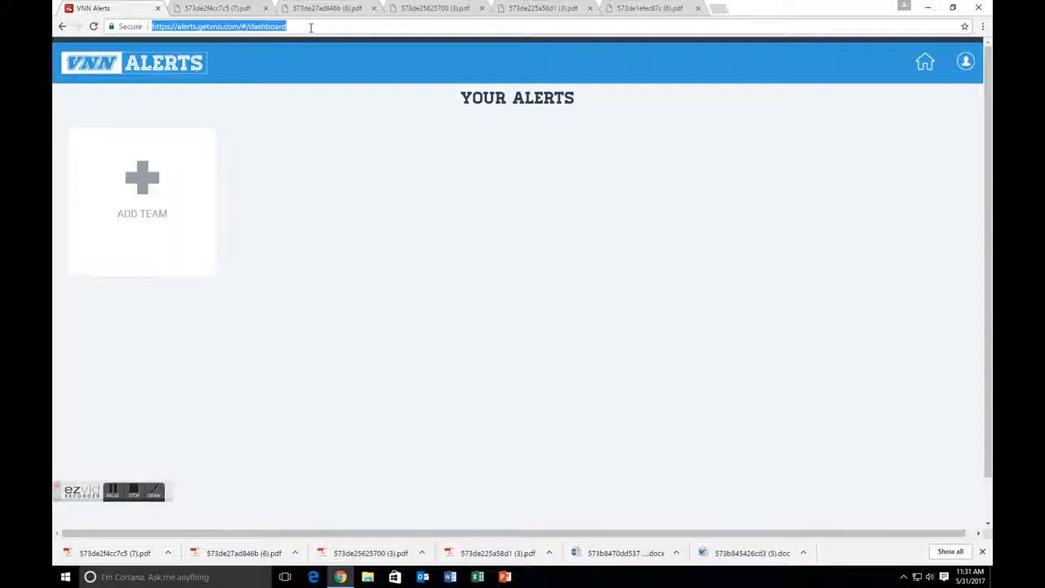
pyautogui.click(716, 8)
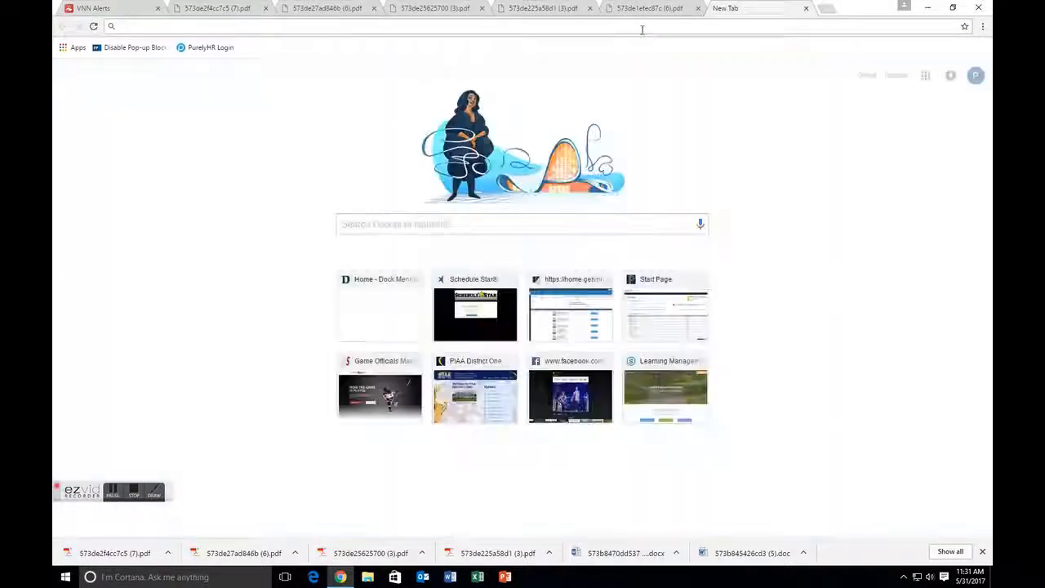
pyautogui.write('dock')
pyautogui.press('Return')
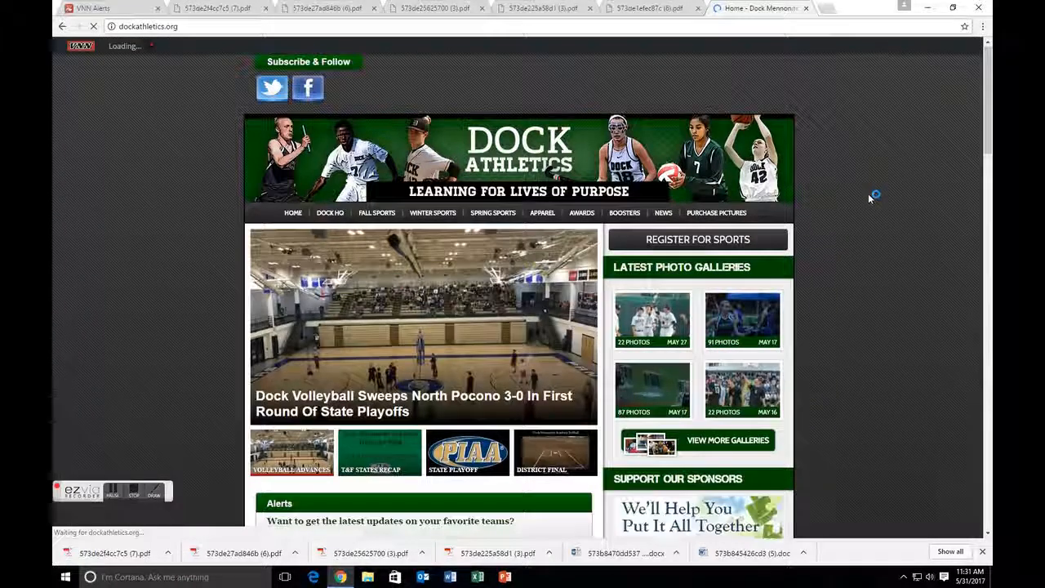
pyautogui.scroll(-3, 681, 221)
pyautogui.scroll(-3, 796, 356)
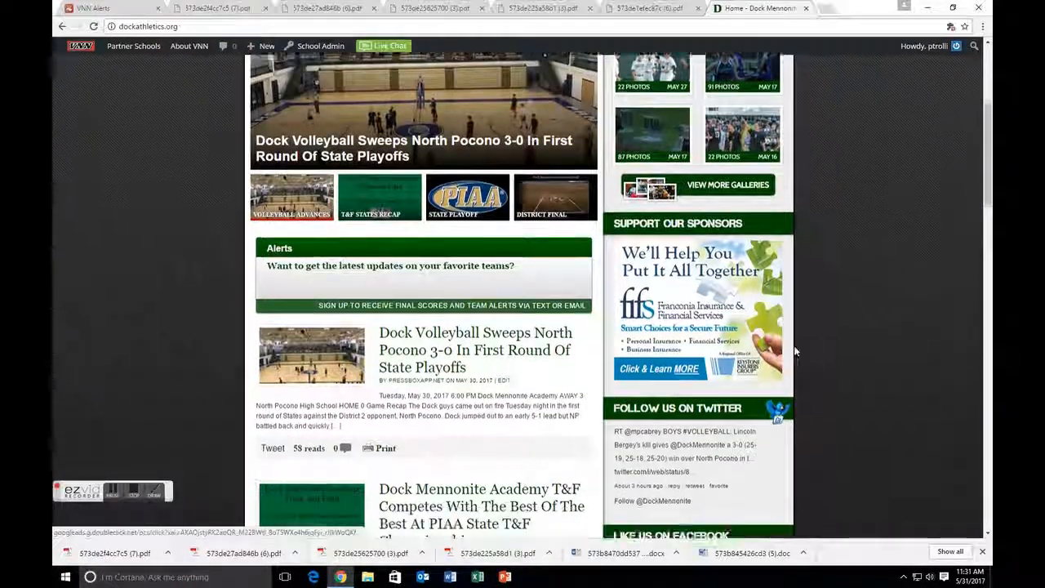
pyautogui.scroll(-5, 801, 361)
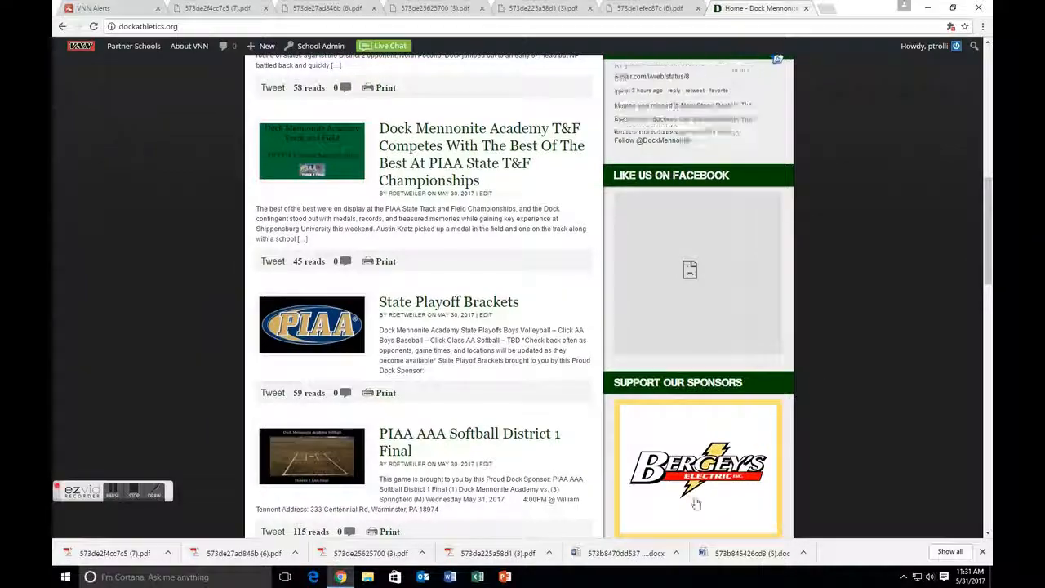
pyautogui.scroll(-2, 470, 482)
pyautogui.scroll(10, 436, 411)
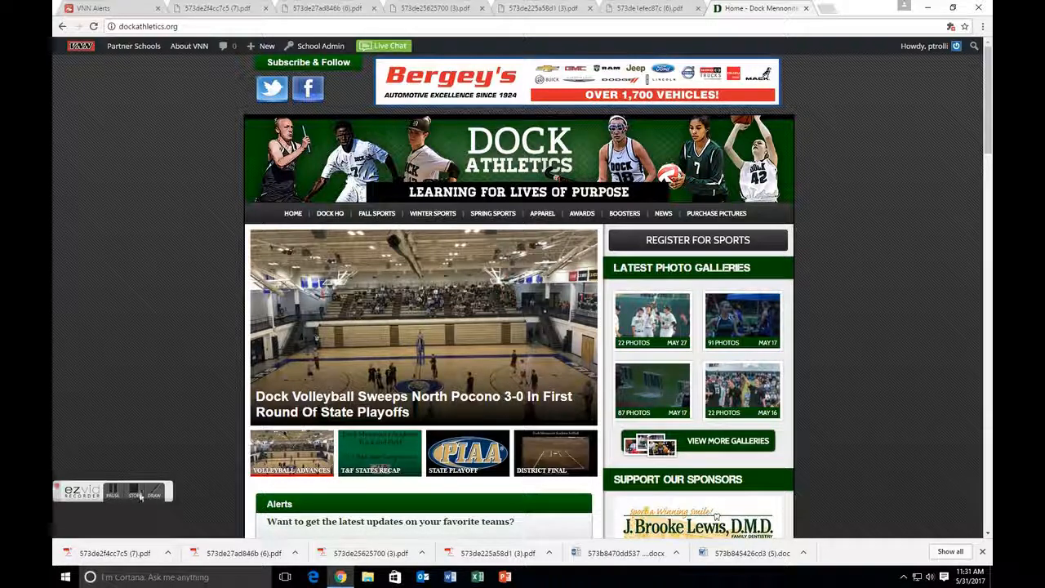
pyautogui.click(141, 496)
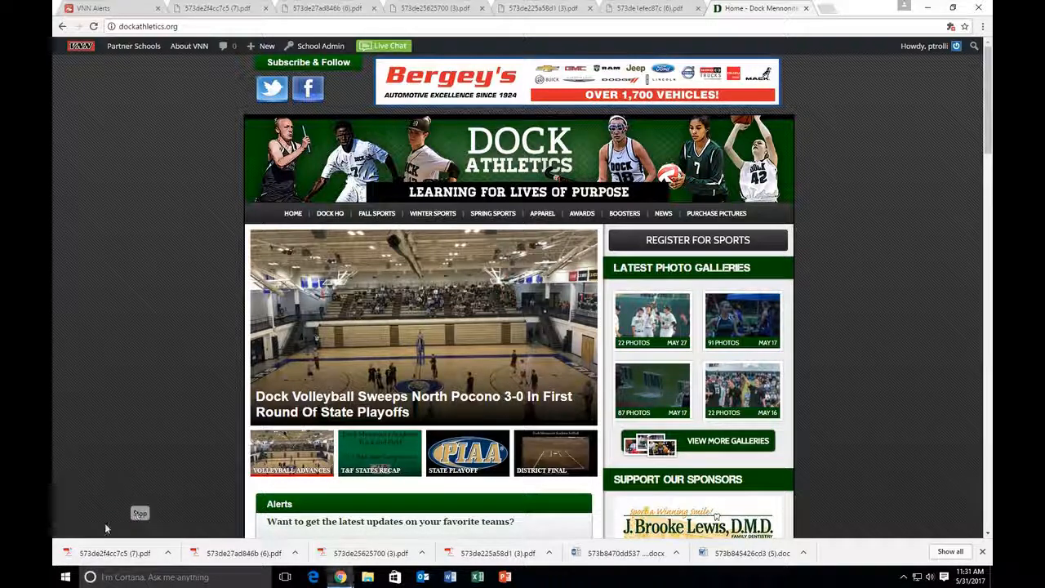